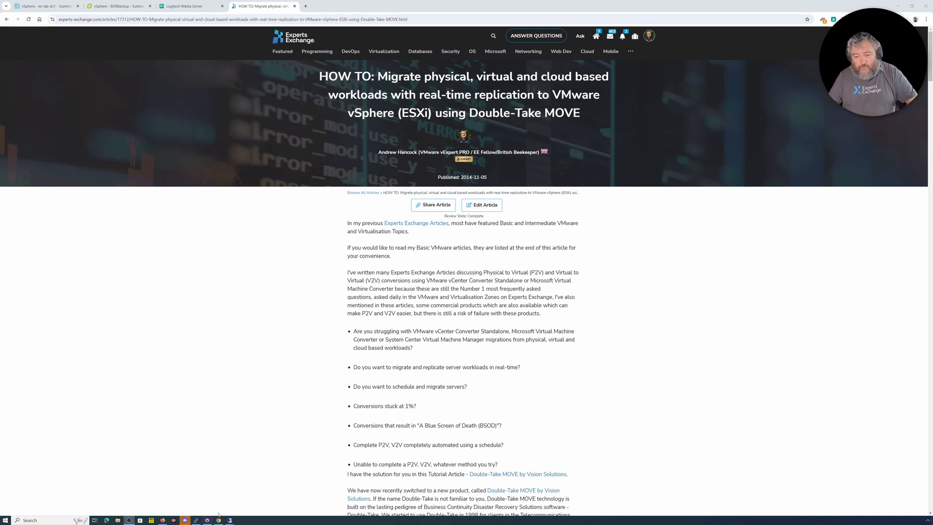
Bring up the Carbonite console and backup server remote desktop sessions, and view the BDRBackup virtual machine's summary in vSphere Client
{"action": "mouse_move", "coordinate": [227, 519]}
{"action": "mouse_move", "coordinate": [204, 508]}
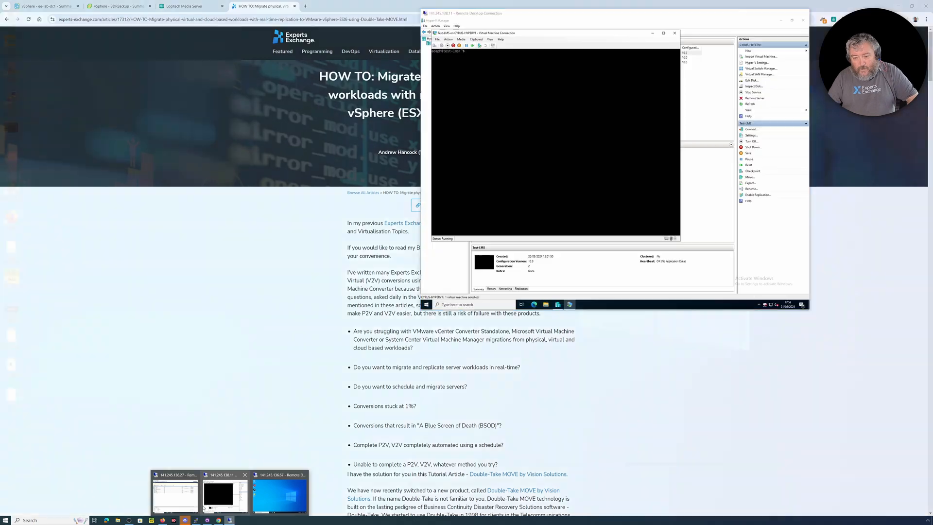
{"action": "left_click", "coordinate": [175, 495]}
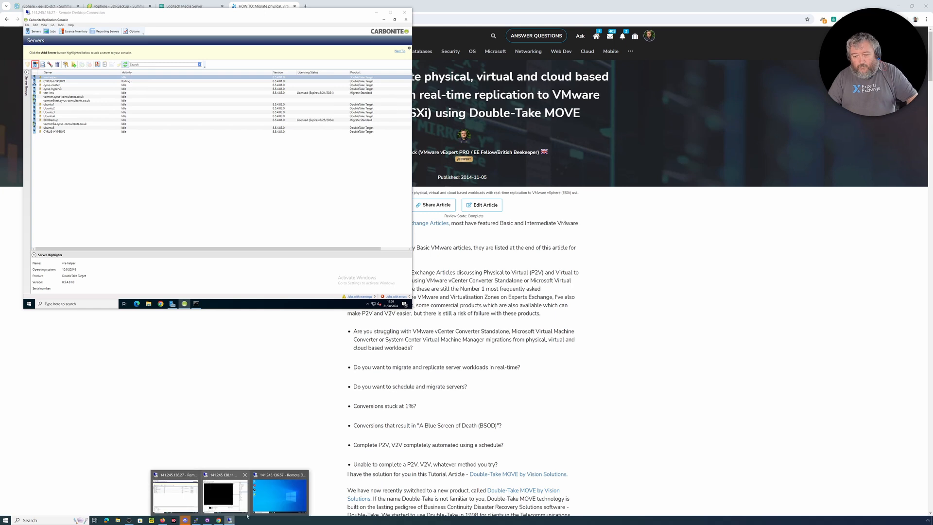
{"action": "left_click", "coordinate": [277, 499]}
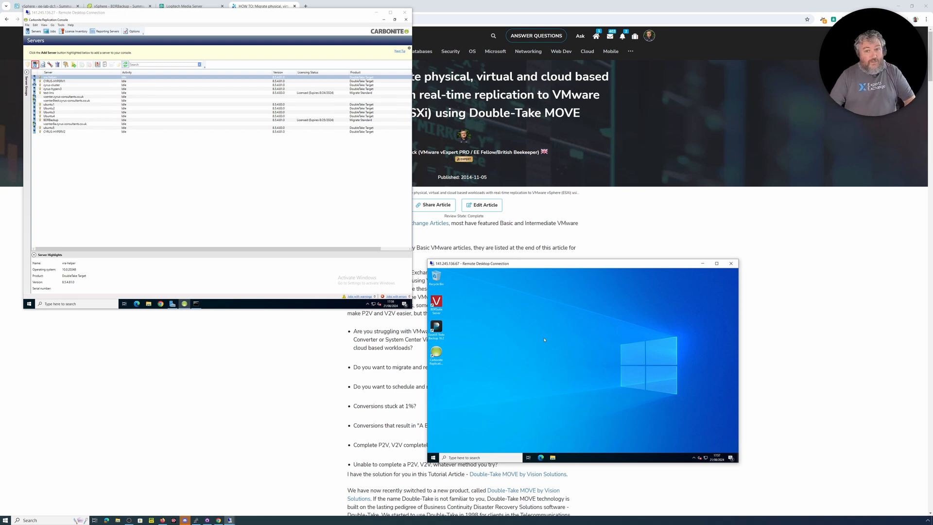
{"action": "left_click", "coordinate": [129, 7]}
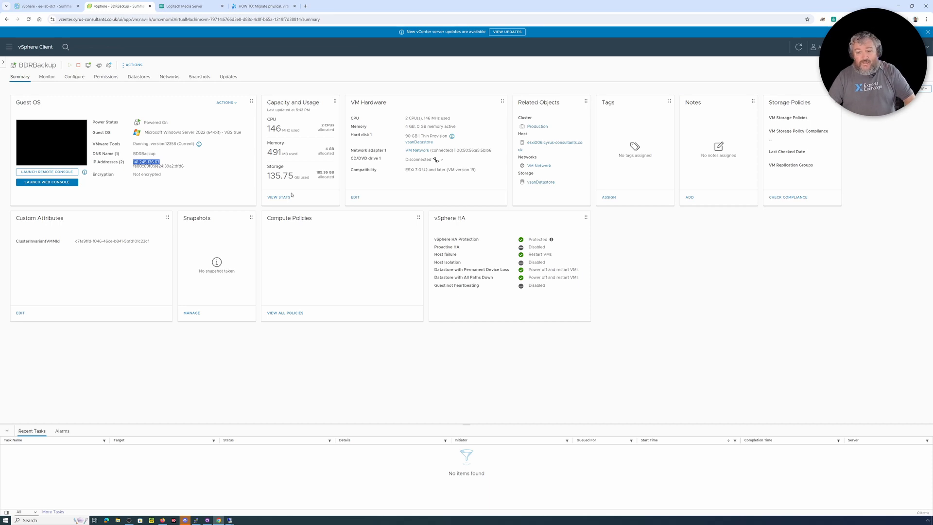
Bring the three remote desktop sessions to the front and move the Test-LMS console window clear of the Hyper-V virtual machine list
{"action": "left_click", "coordinate": [230, 520]}
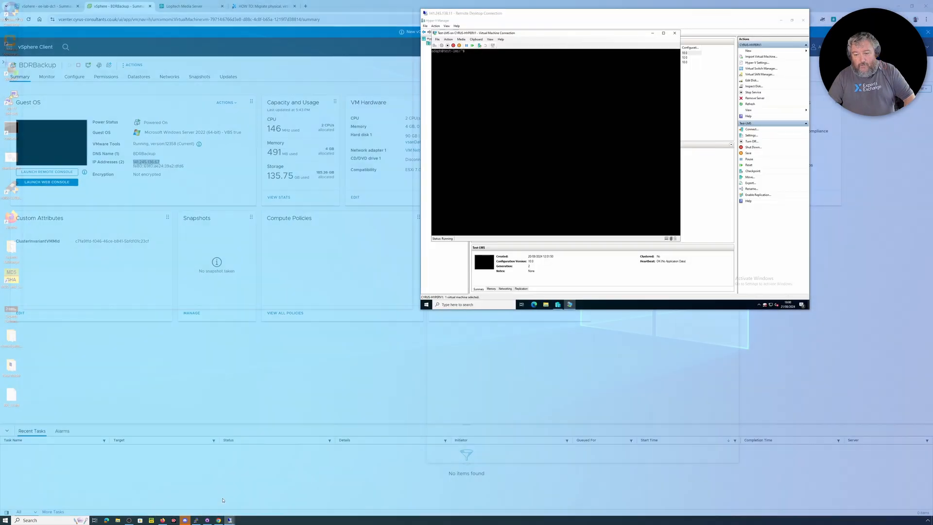
{"action": "left_click", "coordinate": [222, 500]}
{"action": "mouse_move", "coordinate": [230, 519]}
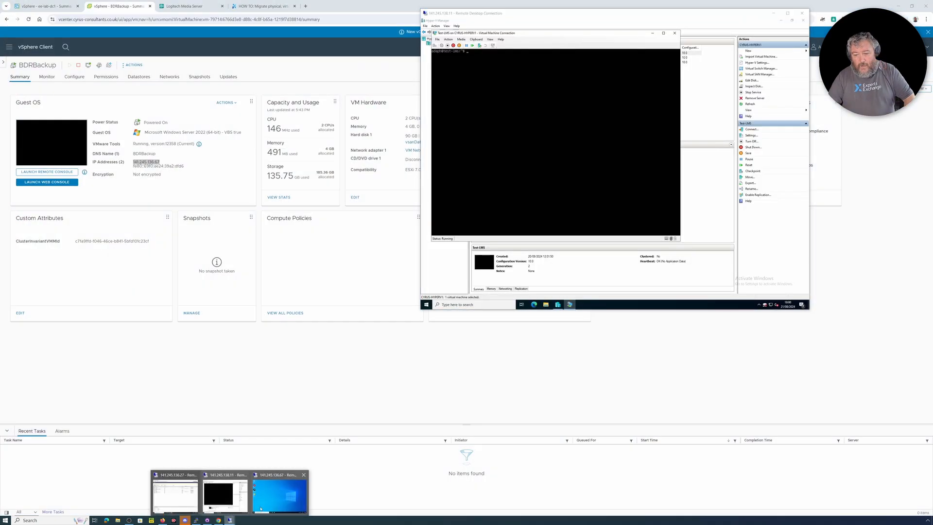
{"action": "left_click", "coordinate": [272, 496]}
{"action": "left_click", "coordinate": [199, 499]}
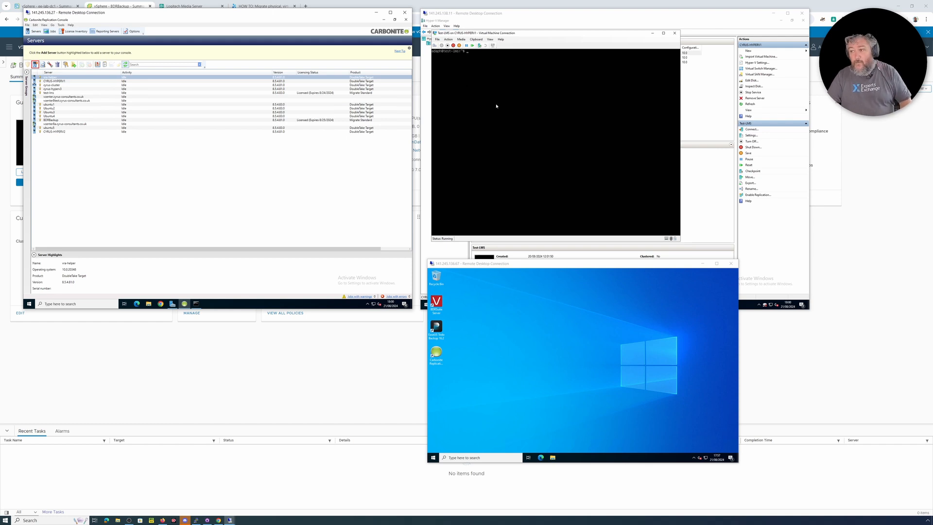
{"action": "left_click", "coordinate": [538, 35]}
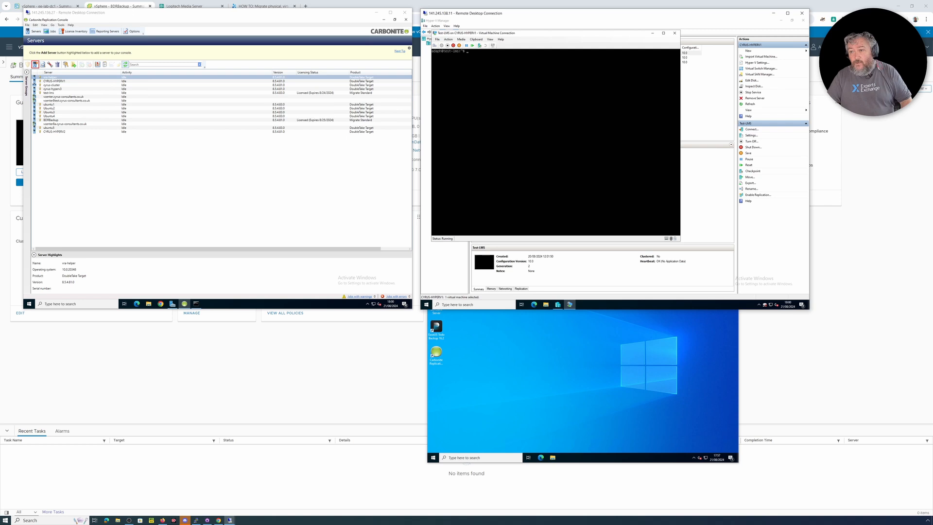
{"action": "left_click_drag", "start_coordinate": [547, 34], "coordinate": [583, 74]}
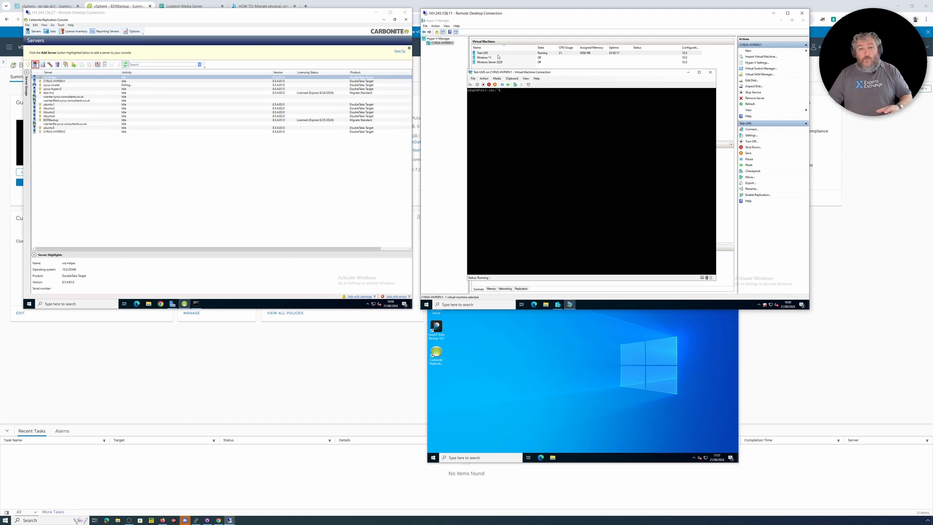
View the EE-Cluster inventory in vSphere Client and return to the Hyper-V Manager remote session
{"action": "left_click", "coordinate": [41, 7]}
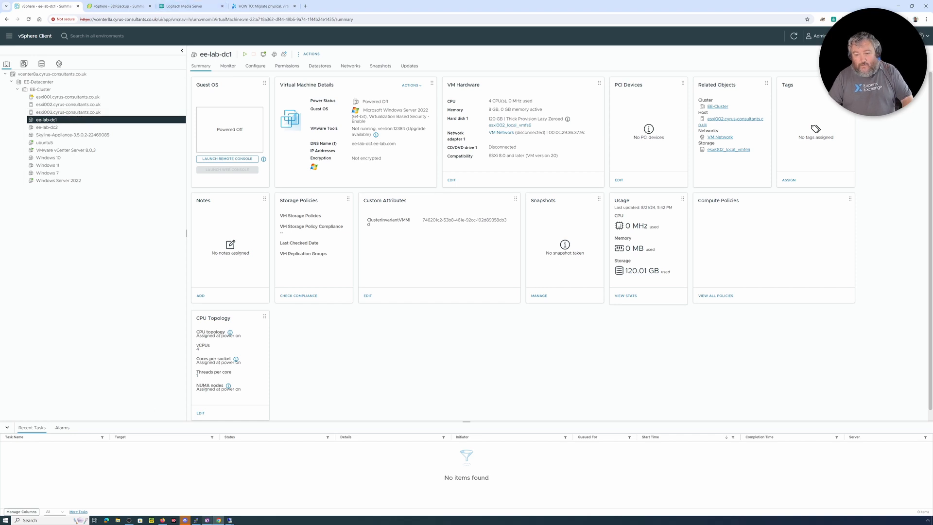
{"action": "mouse_move", "coordinate": [230, 520]}
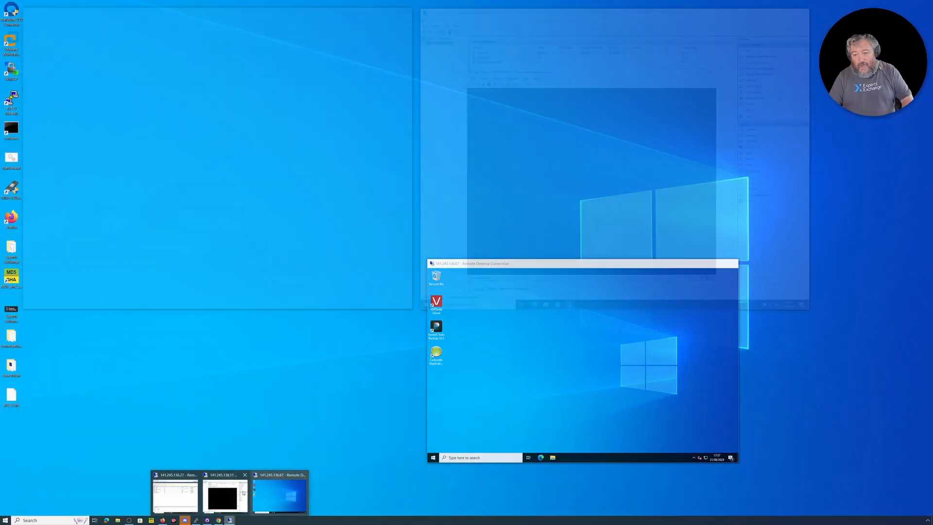
{"action": "left_click", "coordinate": [243, 493]}
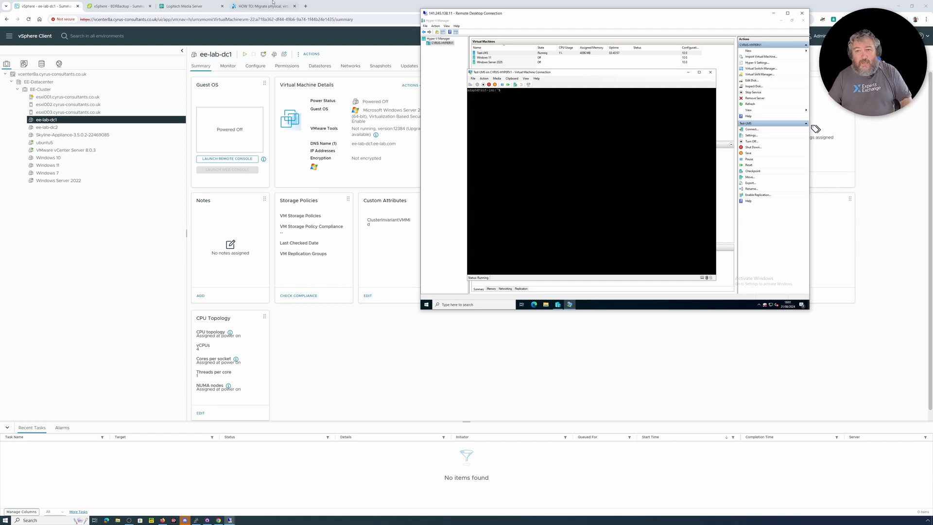
Test the Logitech Media Server by briefly playing and pausing the track "The Party's Over"
{"action": "left_click", "coordinate": [190, 5]}
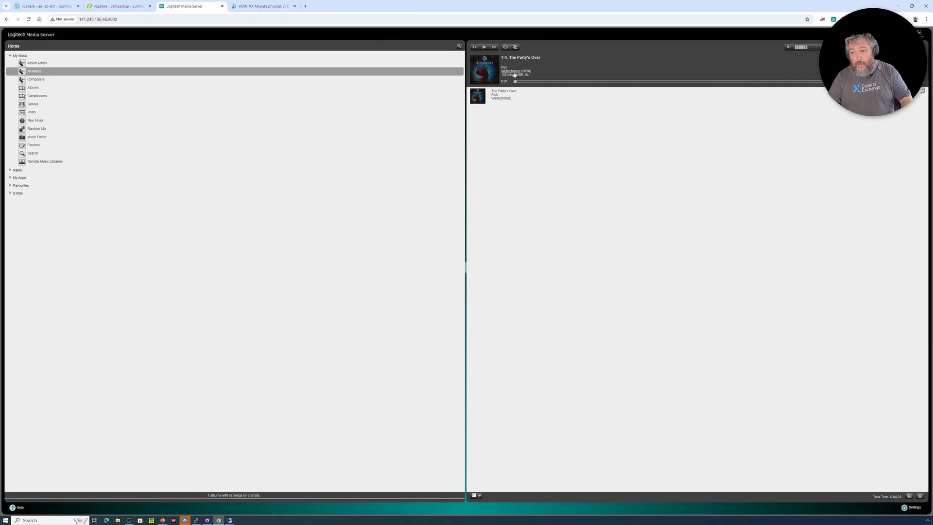
{"action": "left_click", "coordinate": [484, 47]}
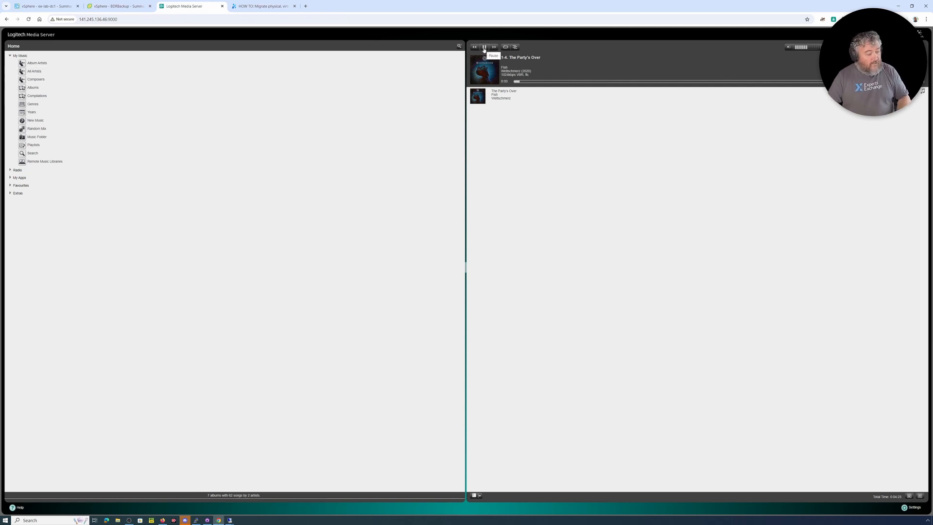
{"action": "left_click", "coordinate": [484, 47]}
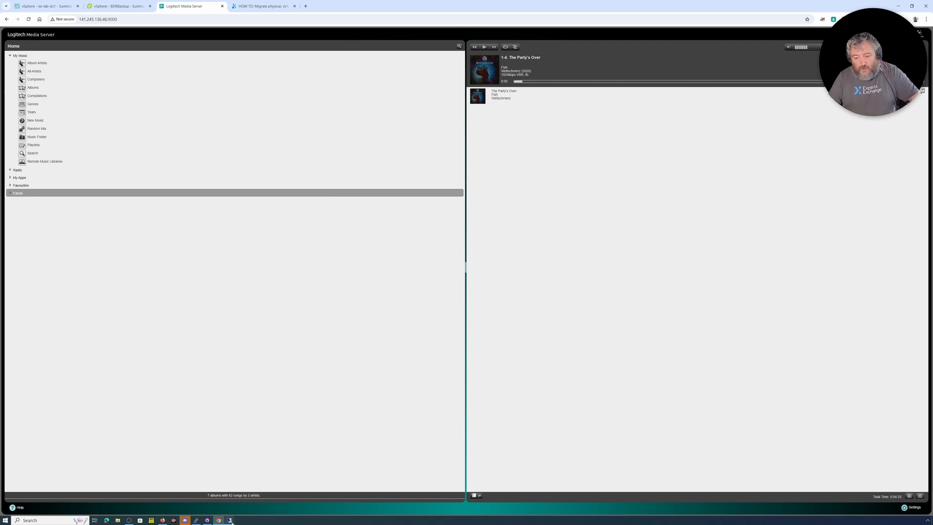
Switch to the Carbonite Replication Console remote session and set its window zoom to 200%
{"action": "mouse_move", "coordinate": [232, 521]}
{"action": "left_click", "coordinate": [177, 494]}
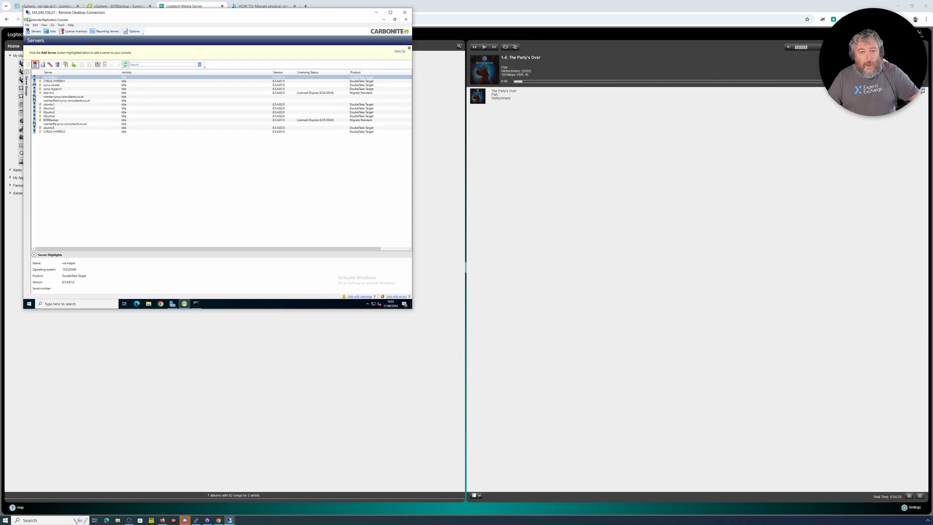
{"action": "left_click", "coordinate": [28, 13]}
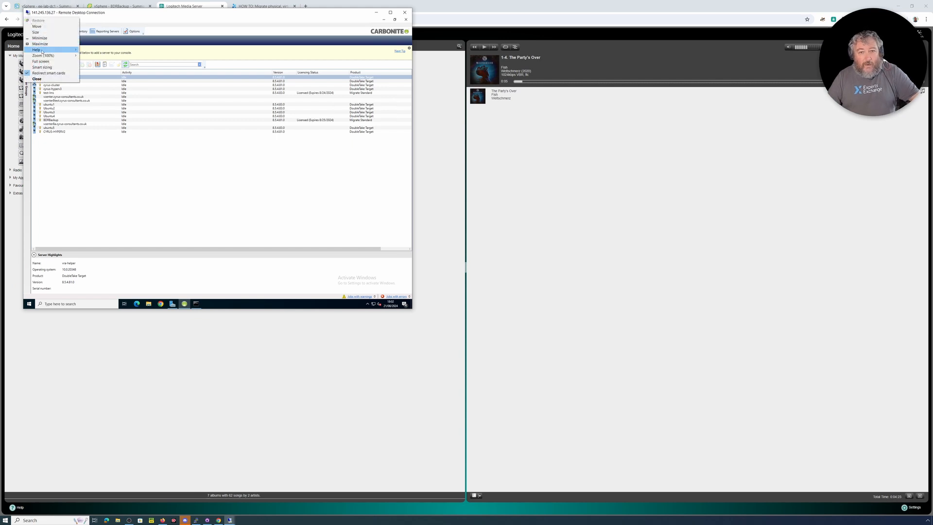
{"action": "mouse_move", "coordinate": [43, 56]}
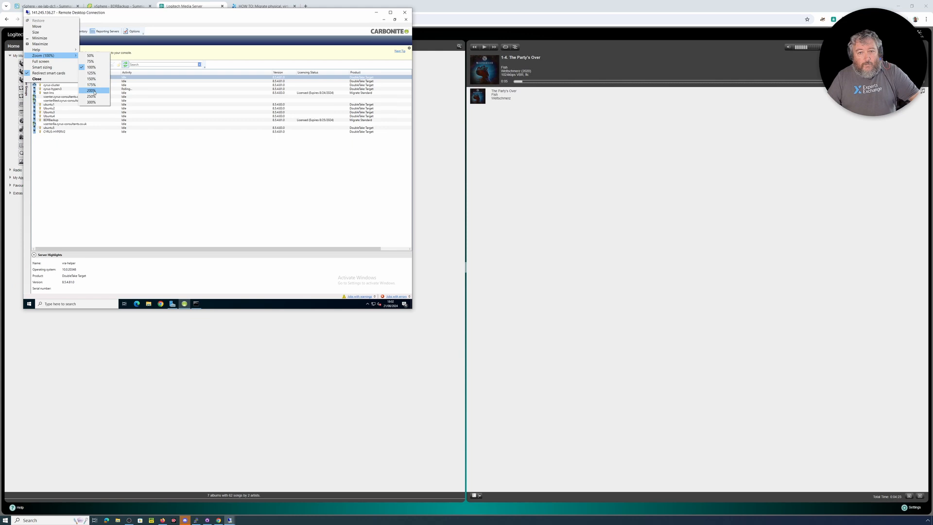
{"action": "left_click", "coordinate": [93, 90]}
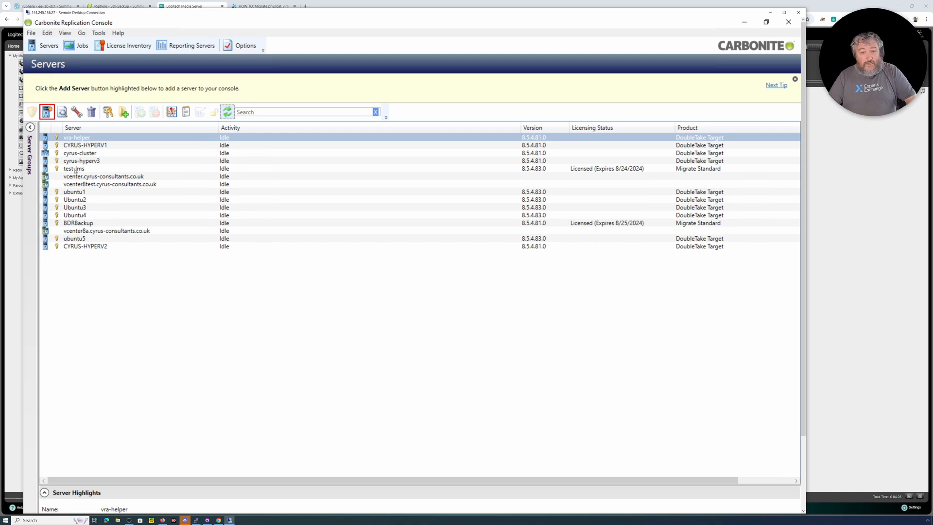
Review the test-lms, BDRBackup, vra-helper and ubuntu5 entries in the console's server list
{"action": "left_click", "coordinate": [75, 169]}
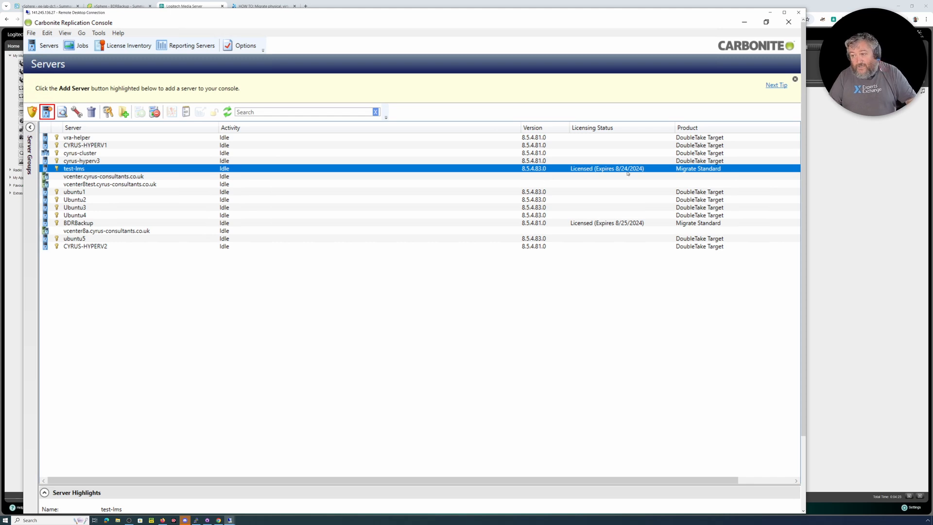
{"action": "left_click", "coordinate": [71, 224]}
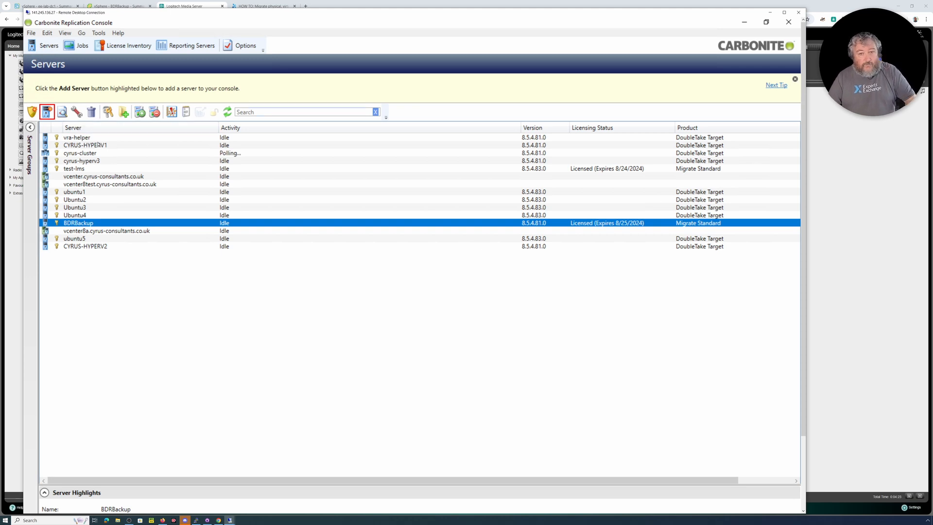
{"action": "left_click", "coordinate": [98, 138]}
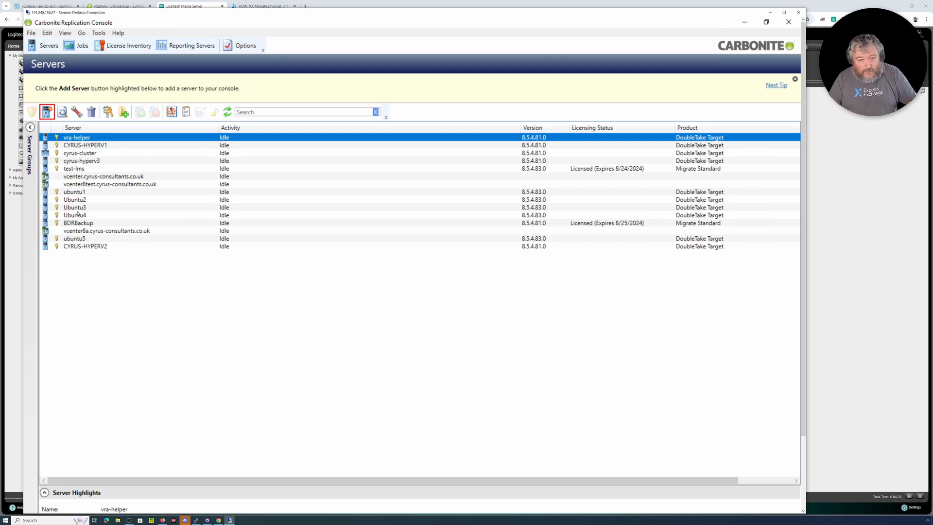
{"action": "left_click", "coordinate": [78, 238]}
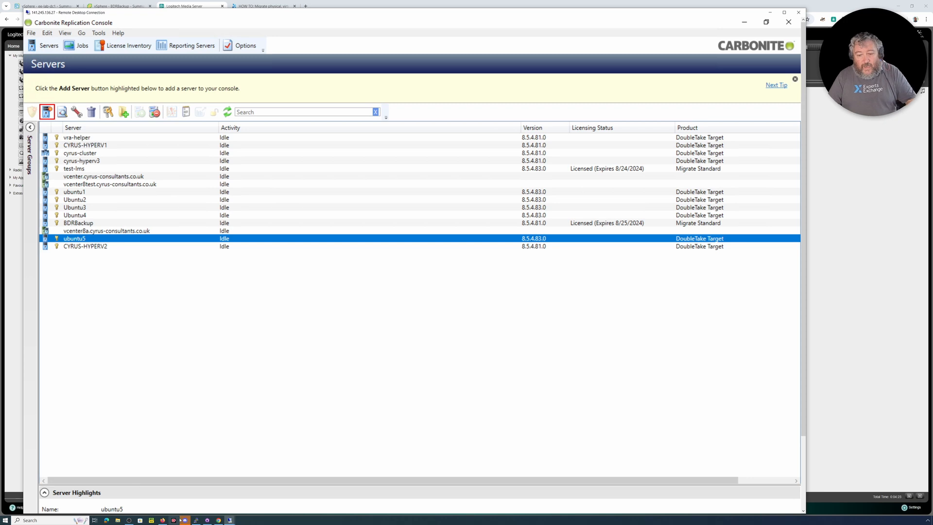
Look at the ee-lab-dc1 and BDRBackup virtual machines in their two vSphere Client environments
{"action": "left_click", "coordinate": [31, 6]}
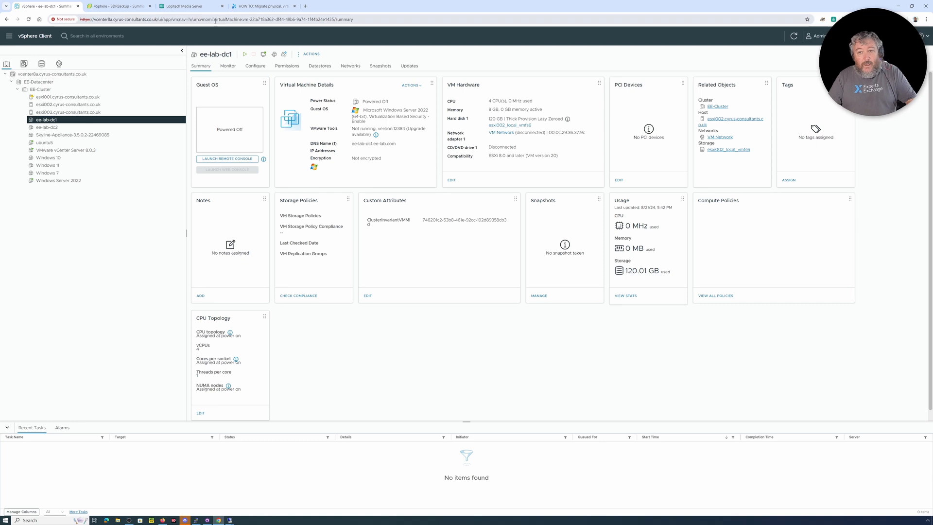
{"action": "left_click", "coordinate": [113, 6]}
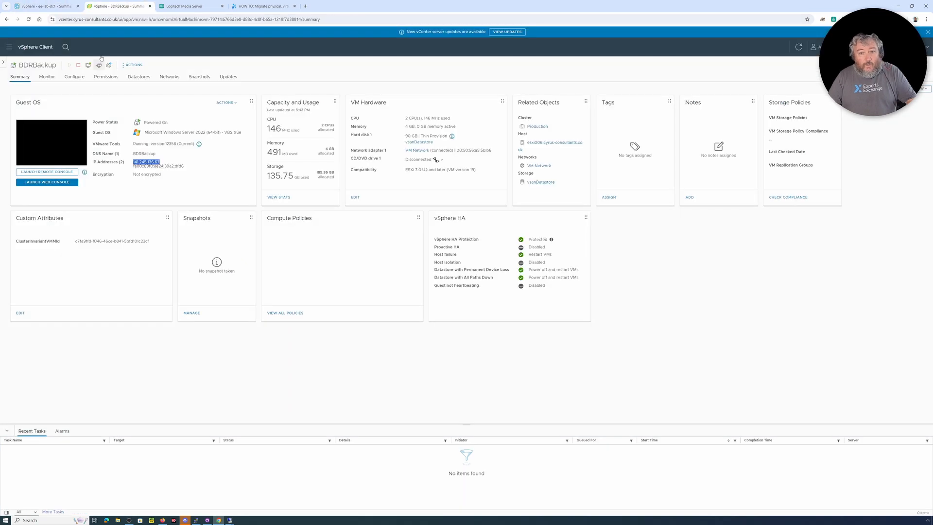
{"action": "left_click", "coordinate": [44, 6]}
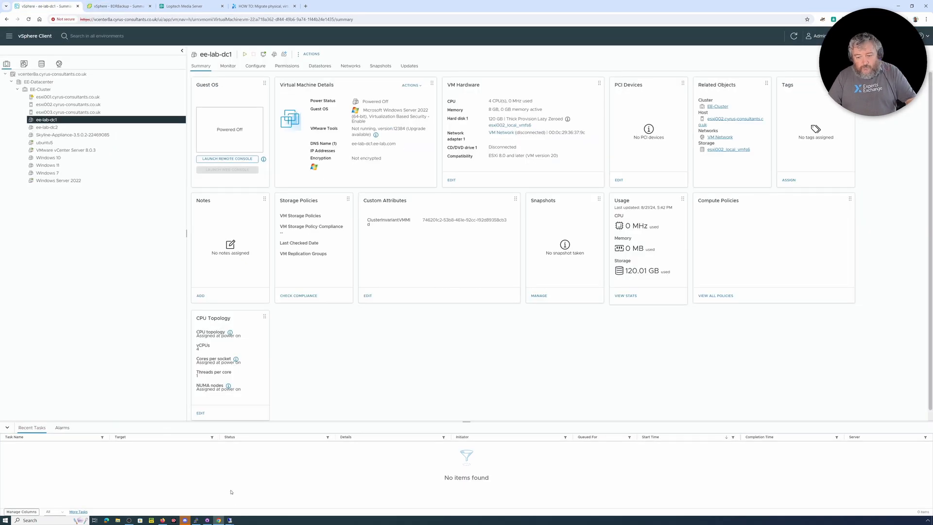
Return to the Carbonite Replication Console, check the CYRUS-HYPERV1 server entry and select the test-lms server
{"action": "mouse_move", "coordinate": [230, 520]}
{"action": "left_click", "coordinate": [189, 496]}
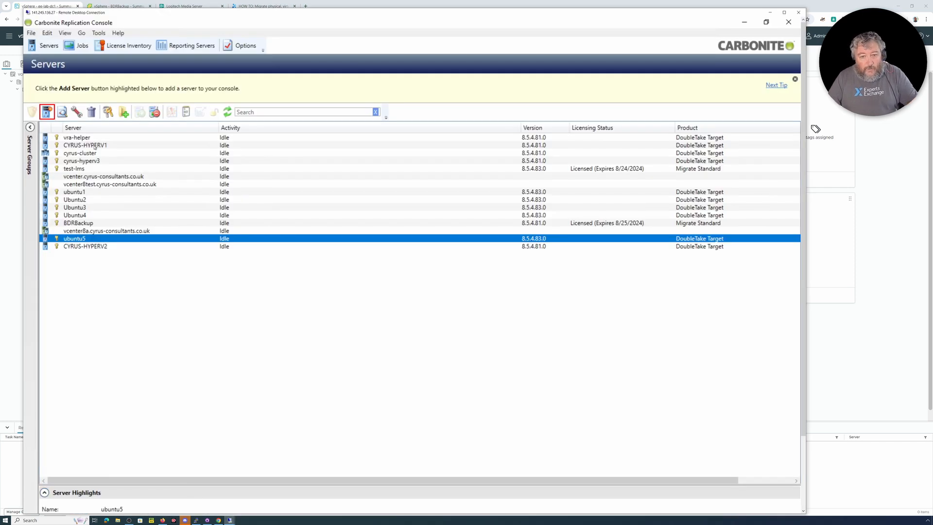
{"action": "left_click", "coordinate": [83, 147]}
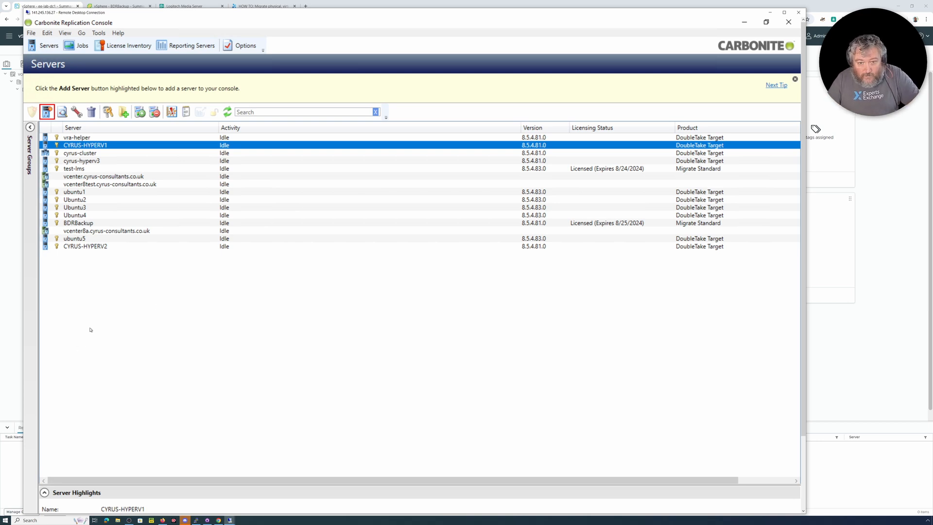
{"action": "left_click", "coordinate": [67, 170]}
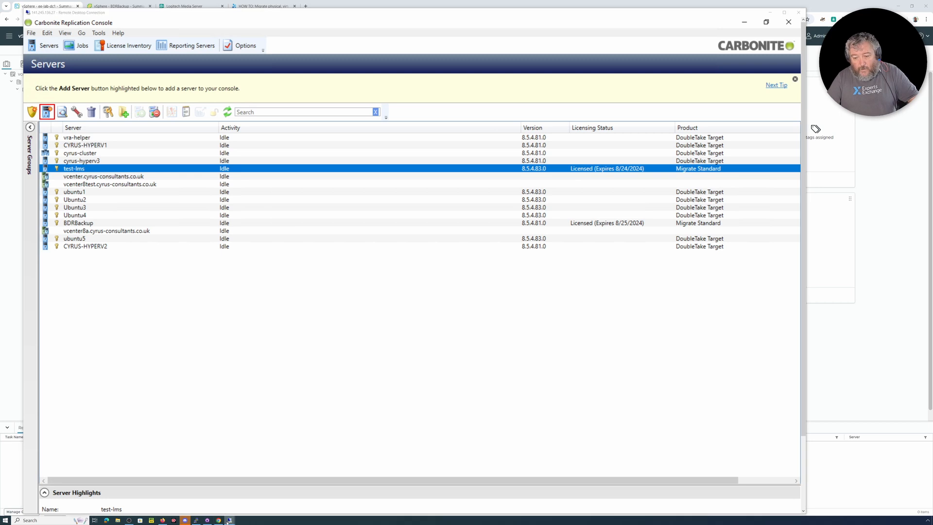
Switch to the Hyper-V Manager remote session and set its window zoom to 200%
{"action": "mouse_move", "coordinate": [230, 519]}
{"action": "left_click", "coordinate": [228, 494]}
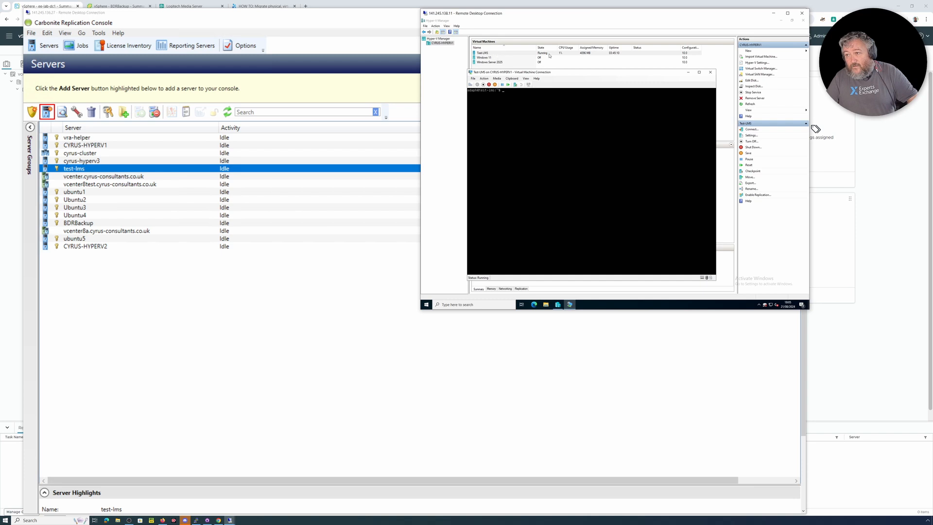
{"action": "left_click", "coordinate": [426, 13]}
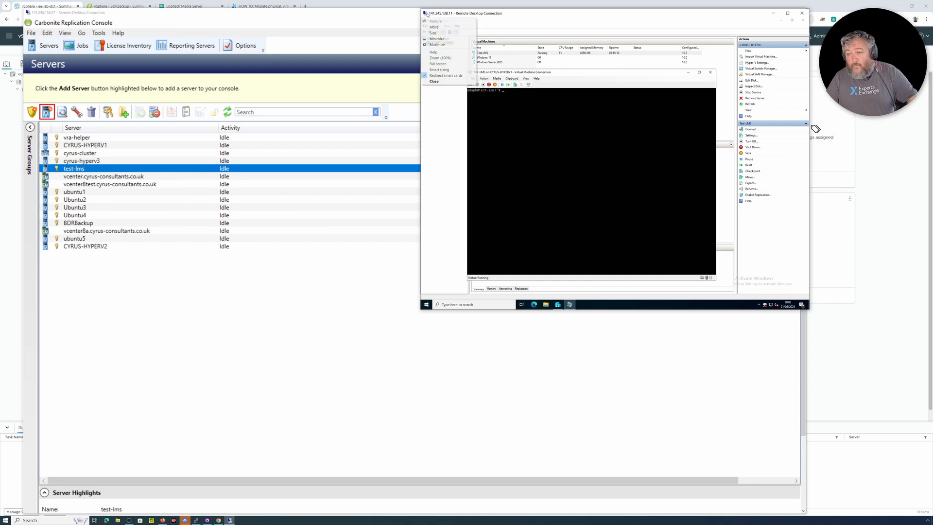
{"action": "mouse_move", "coordinate": [452, 56]}
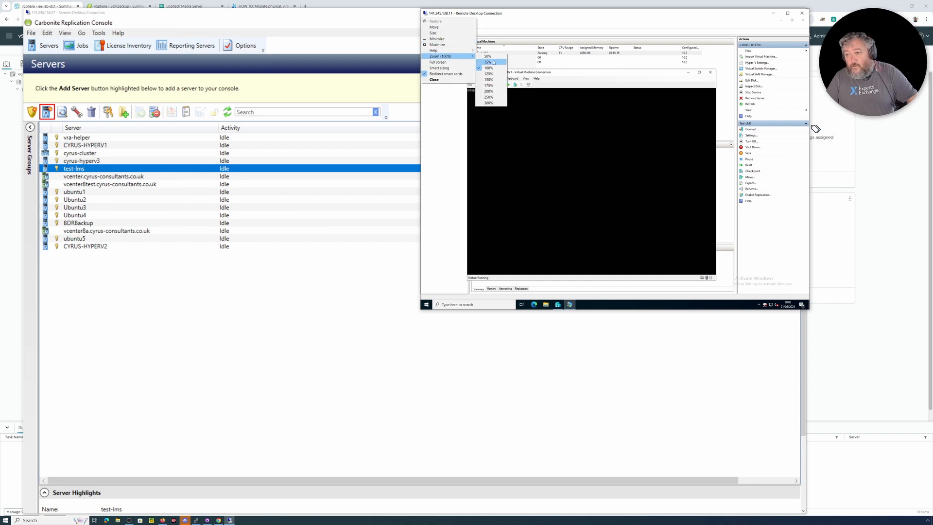
{"action": "left_click", "coordinate": [488, 91]}
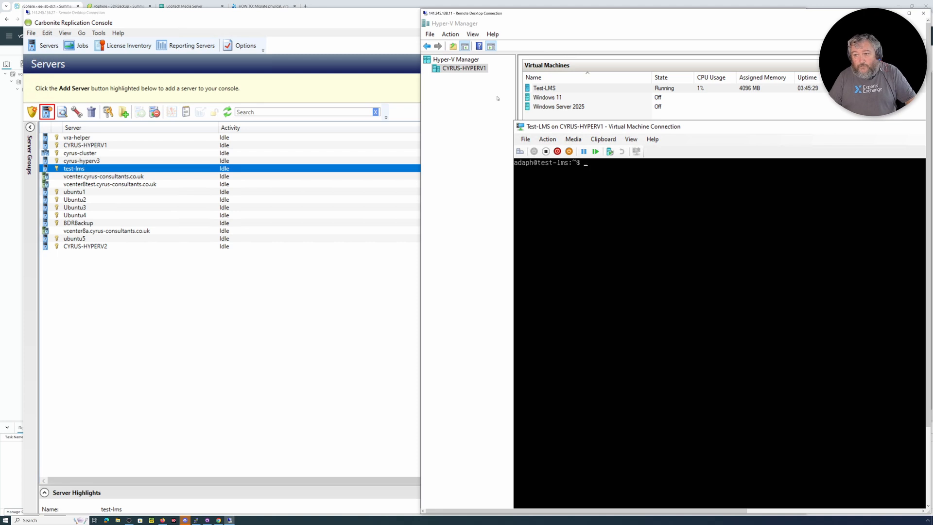
Return to the Carbonite Replication Console session and start a migration of the test-lms server
{"action": "left_click", "coordinate": [316, 39]}
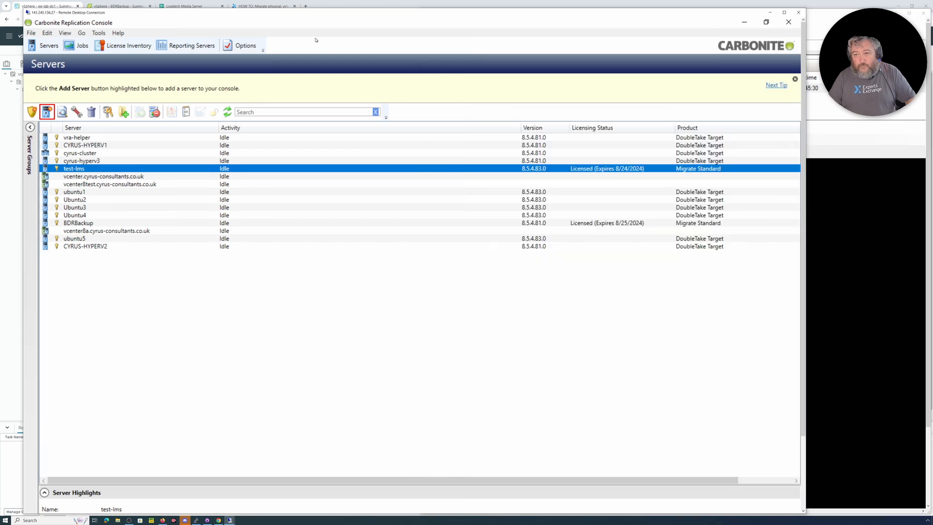
{"action": "right_click", "coordinate": [120, 169]}
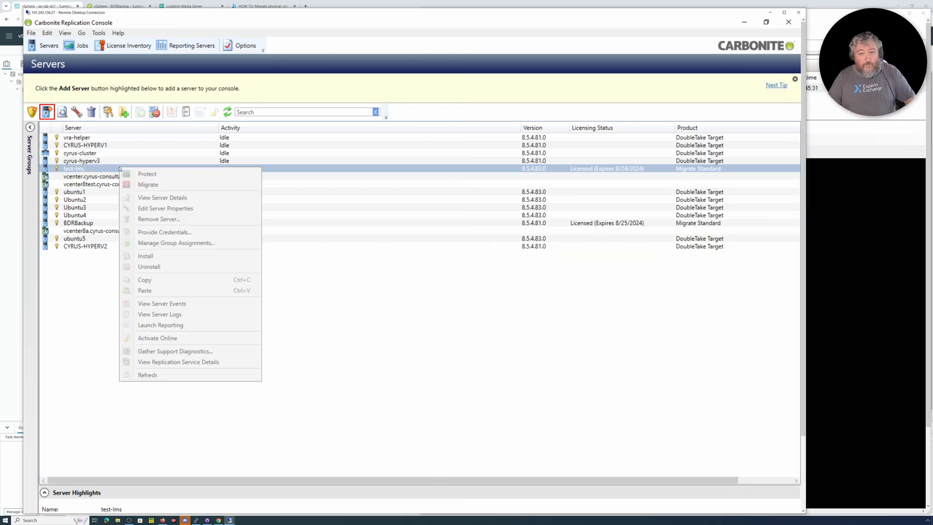
{"action": "left_click", "coordinate": [149, 185]}
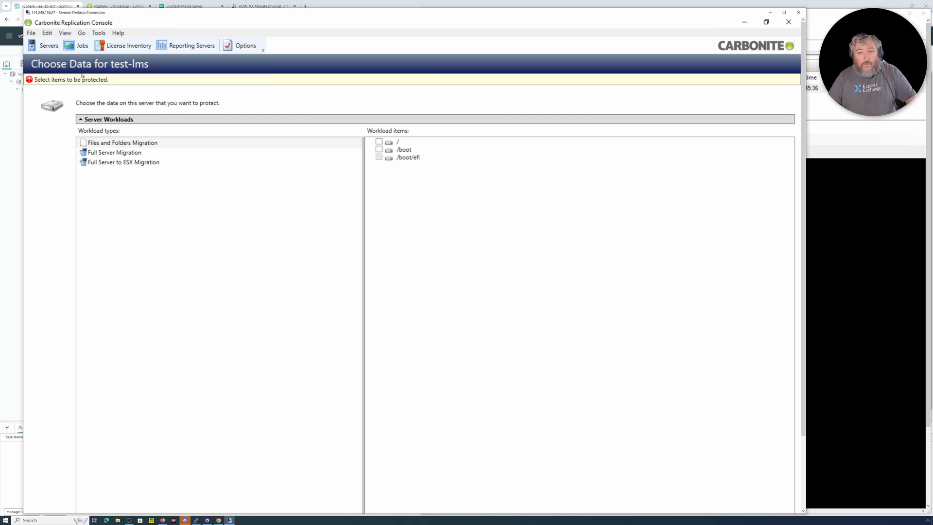
Set the console's remote session window zoom to 150%
{"action": "left_click", "coordinate": [28, 13]}
{"action": "mouse_move", "coordinate": [73, 56]}
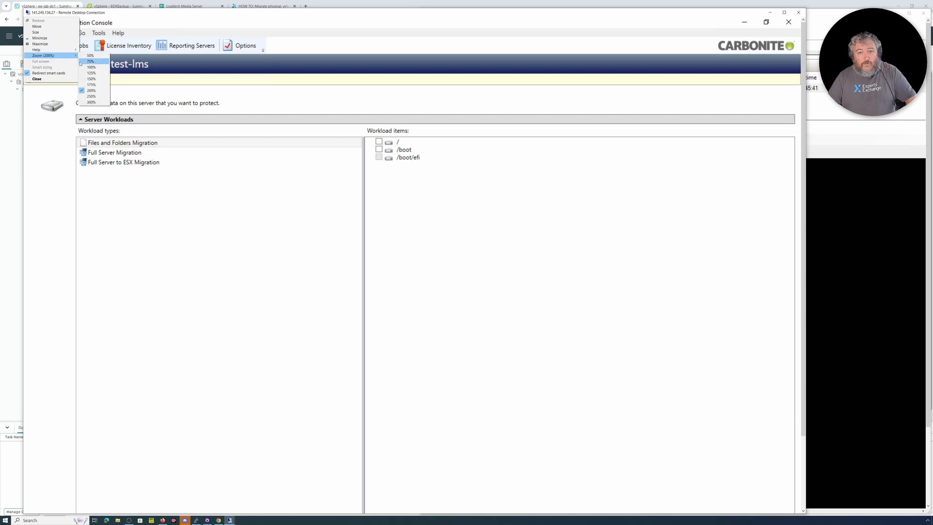
{"action": "left_click", "coordinate": [92, 79]}
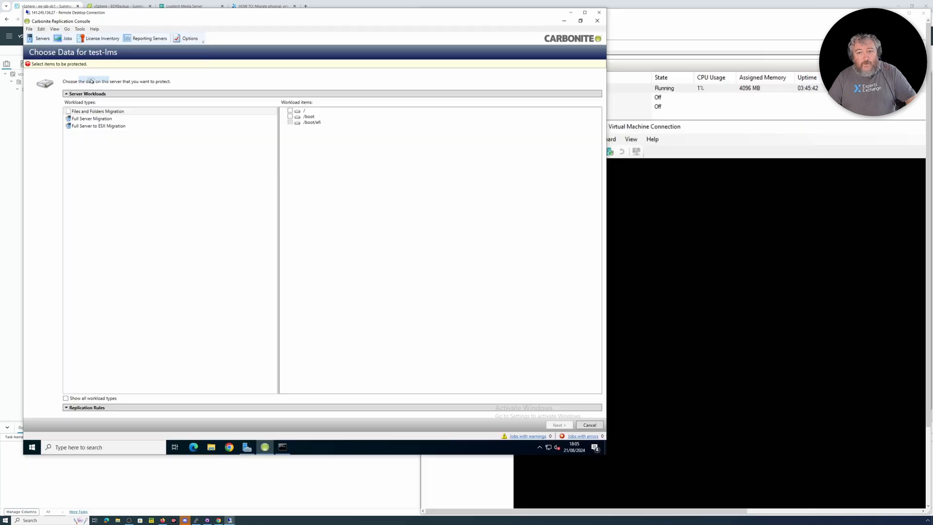
Choose Full Server to ESX Migration as the workload type for test-lms and ubuntu5 as its target server
{"action": "left_click", "coordinate": [104, 127]}
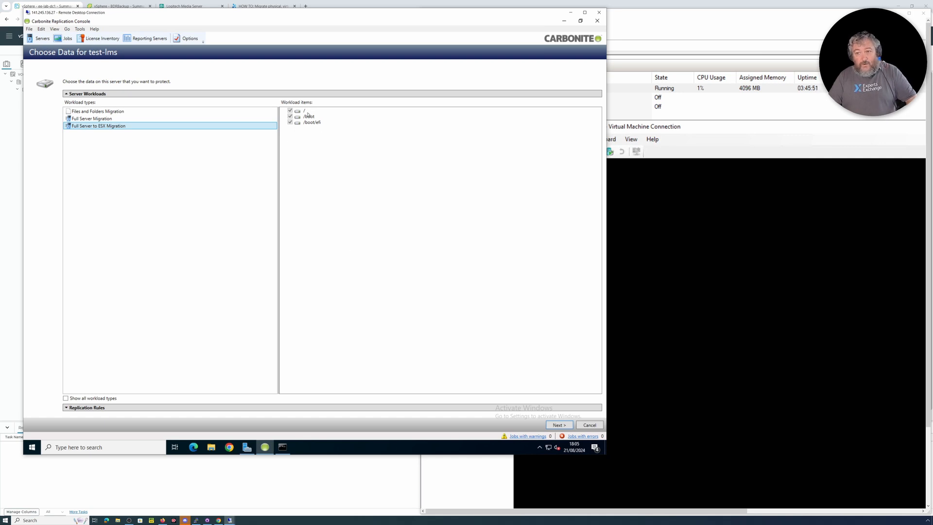
{"action": "left_click", "coordinate": [558, 425]}
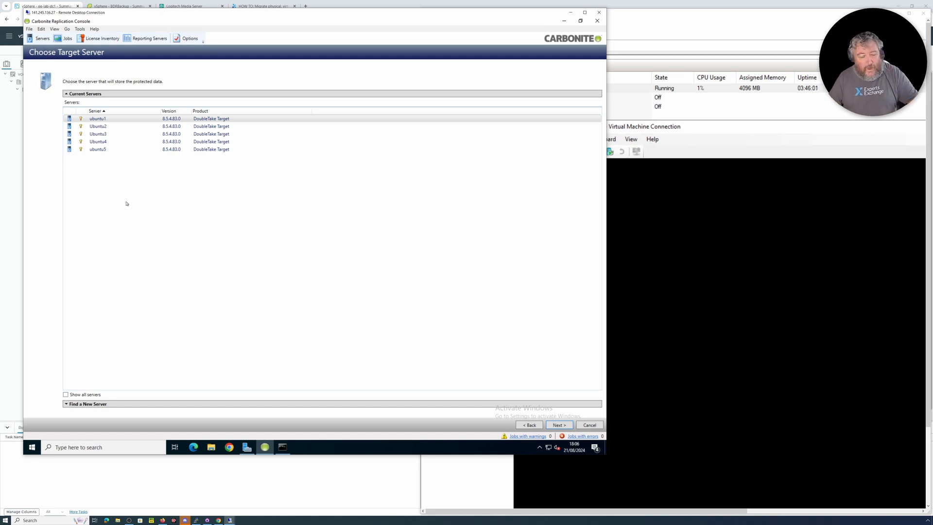
{"action": "left_click", "coordinate": [99, 150]}
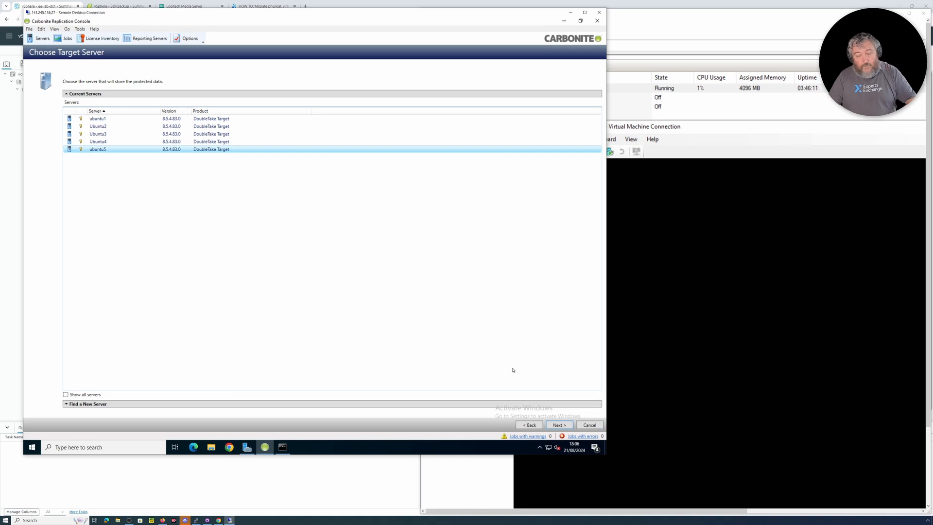
{"action": "left_click", "coordinate": [559, 425]}
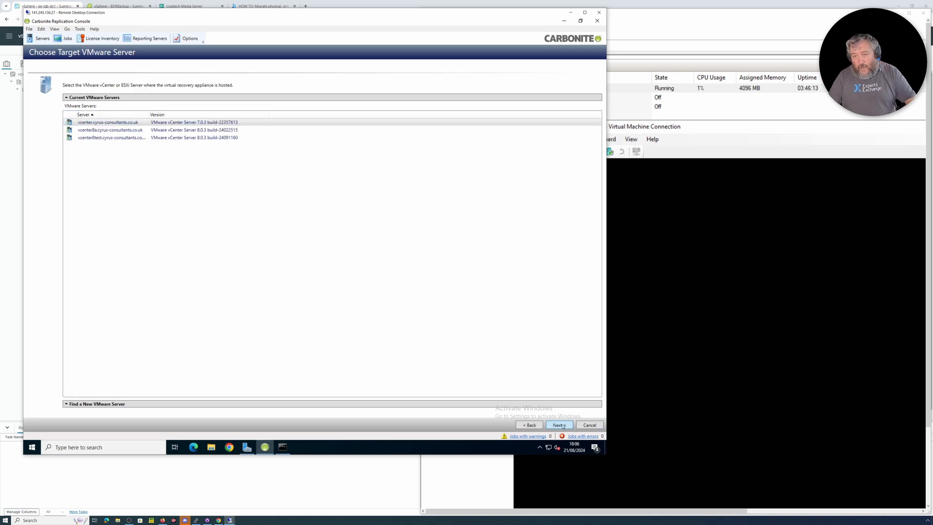
Choose vcenter8a.cyrus-consultants.co.uk as the target VMware server and continue to the migration options
{"action": "left_click", "coordinate": [109, 131]}
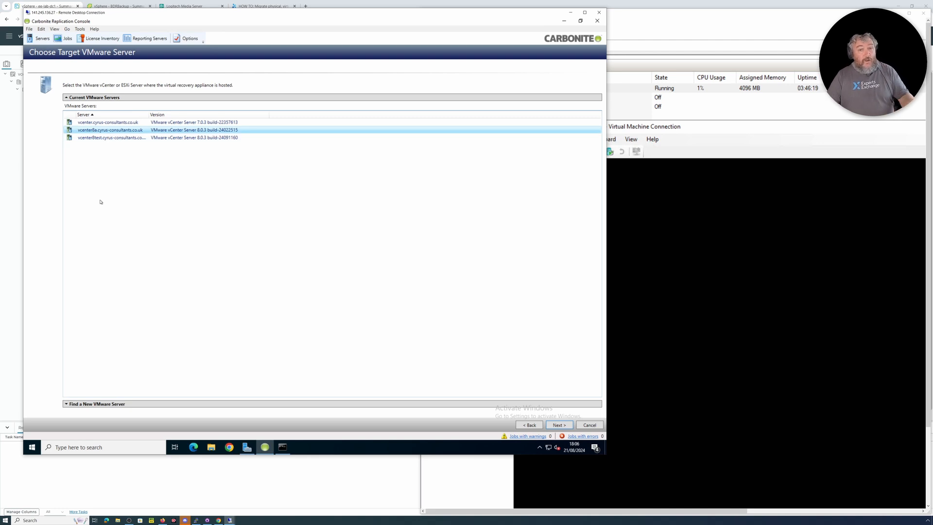
{"action": "left_click", "coordinate": [94, 131]}
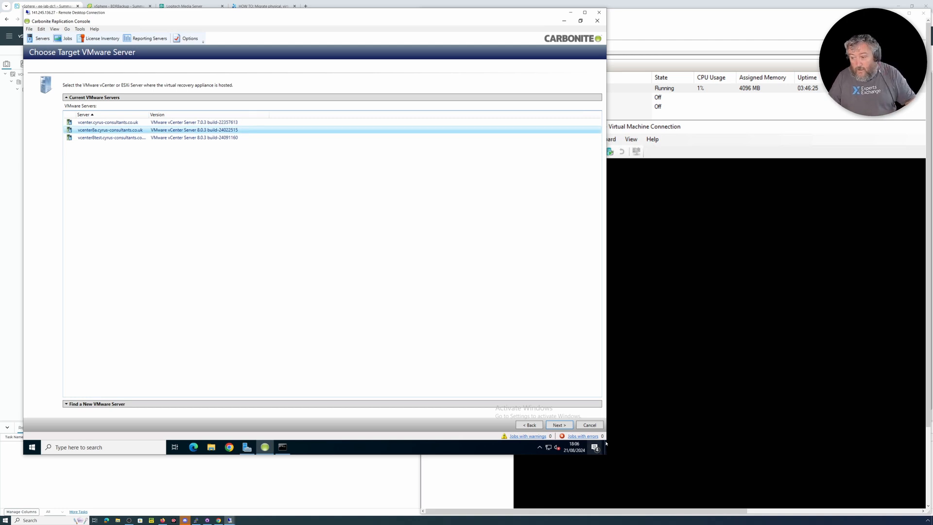
{"action": "left_click", "coordinate": [558, 425]}
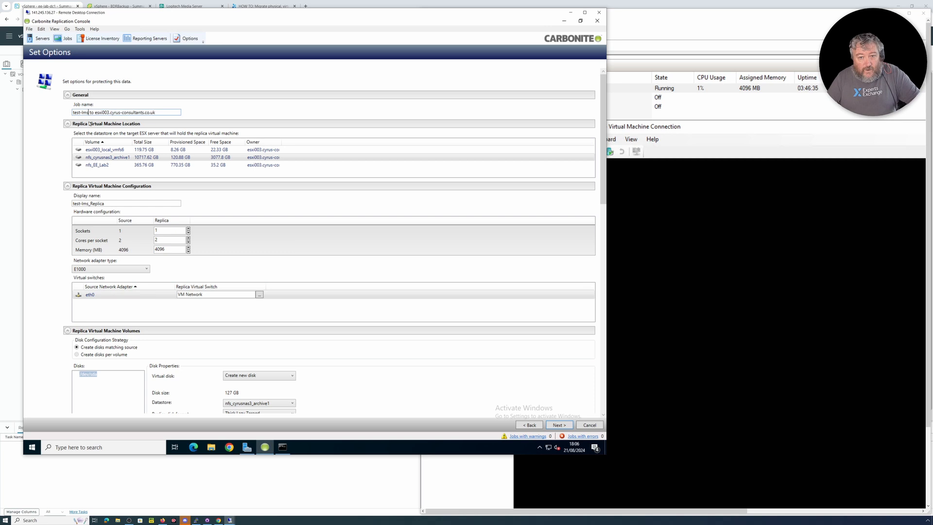
Name the job "test-lms1 to esxi003.cyrus-consultants.co.uk", using the nfs_cyrusnas3_archive1 datastore and the VmxNet3 adapter type for the replica
{"action": "type", "text": "1"}
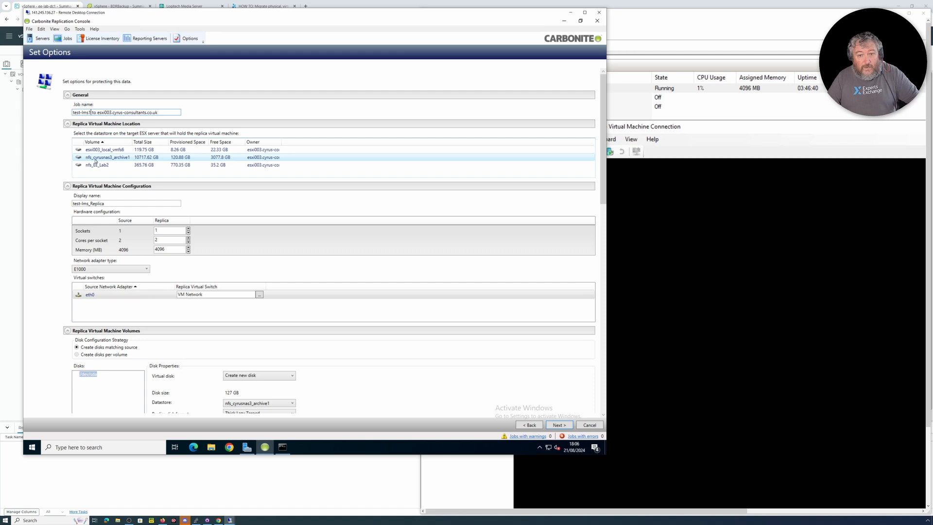
{"action": "left_click", "coordinate": [311, 160]}
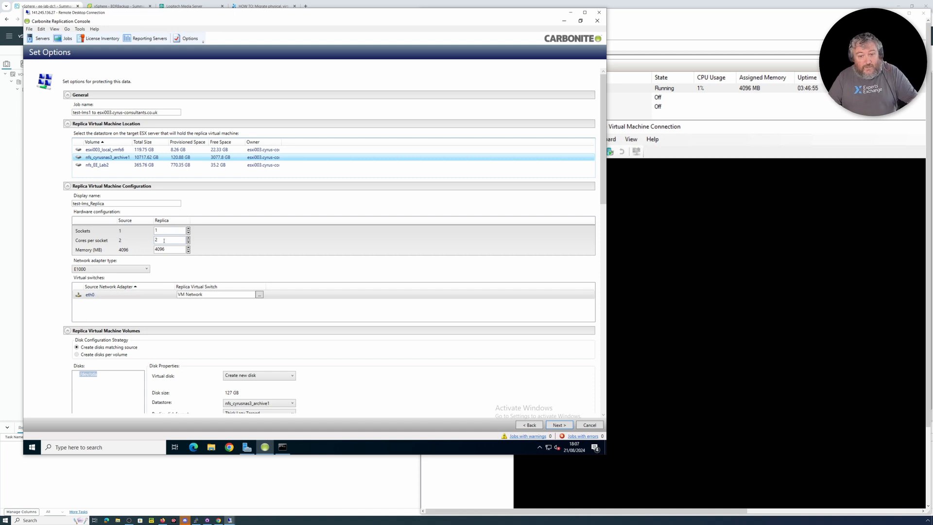
{"action": "left_click", "coordinate": [147, 270]}
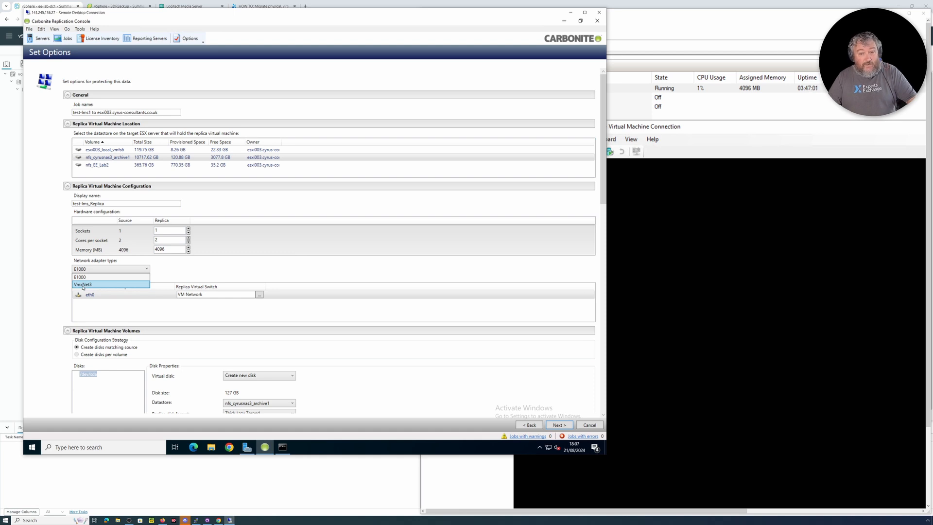
{"action": "left_click", "coordinate": [83, 284]}
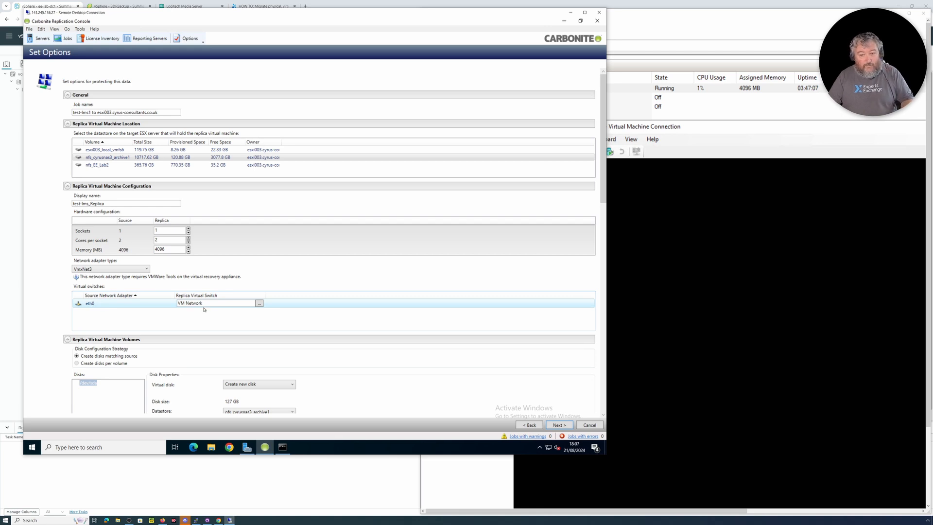
Set the replica disk format to Thin Provision in the replica virtual machine's volume settings
{"action": "scroll", "coordinate": [394, 389], "scroll_direction": "down", "scroll_amount": 3}
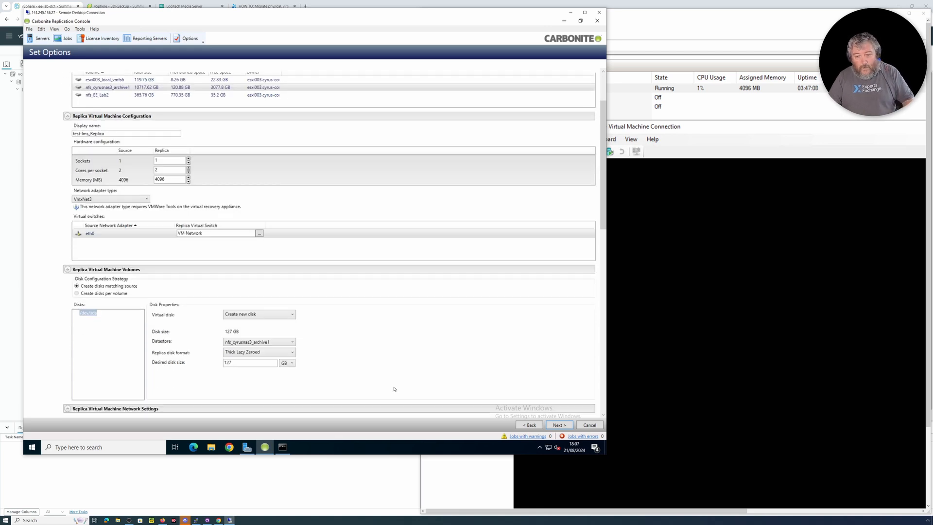
{"action": "scroll", "coordinate": [394, 388], "scroll_direction": "down", "scroll_amount": 1}
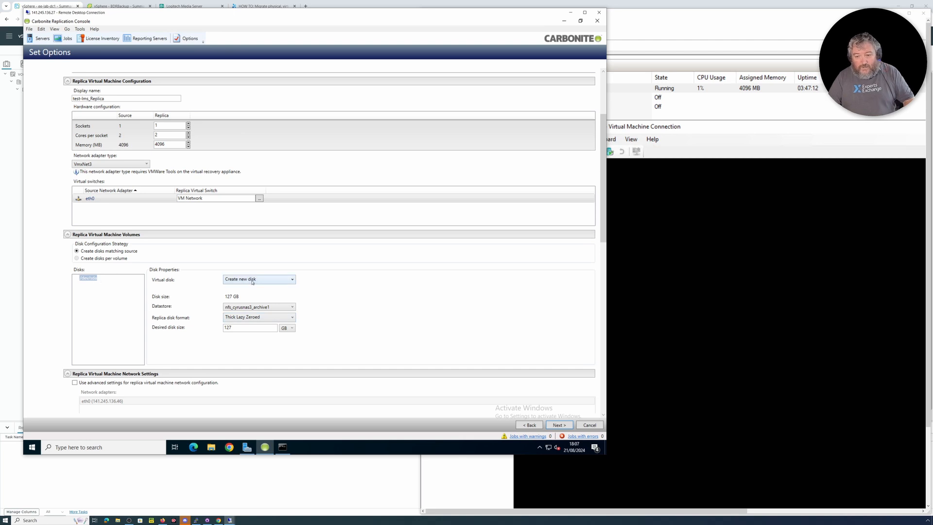
{"action": "left_click", "coordinate": [251, 318]}
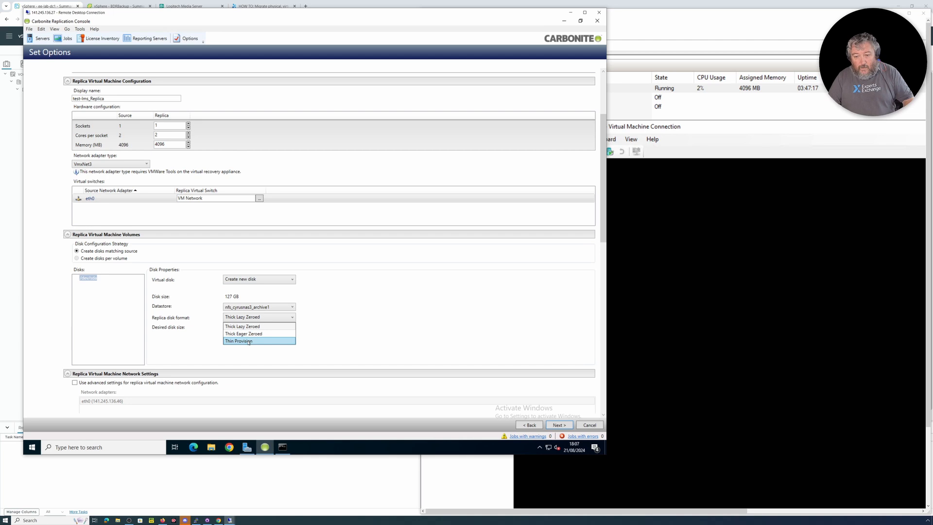
{"action": "left_click", "coordinate": [248, 342]}
Enable the advanced settings for the replica's network configuration, look over the replica IP addresses, and disable them again
{"action": "scroll", "coordinate": [248, 345], "scroll_direction": "down", "scroll_amount": 5}
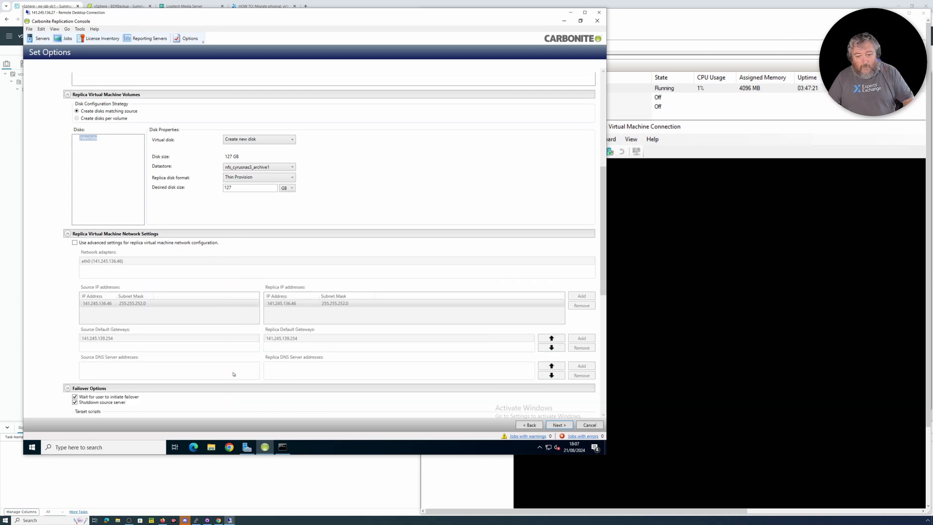
{"action": "scroll", "coordinate": [232, 374], "scroll_direction": "down", "scroll_amount": 2}
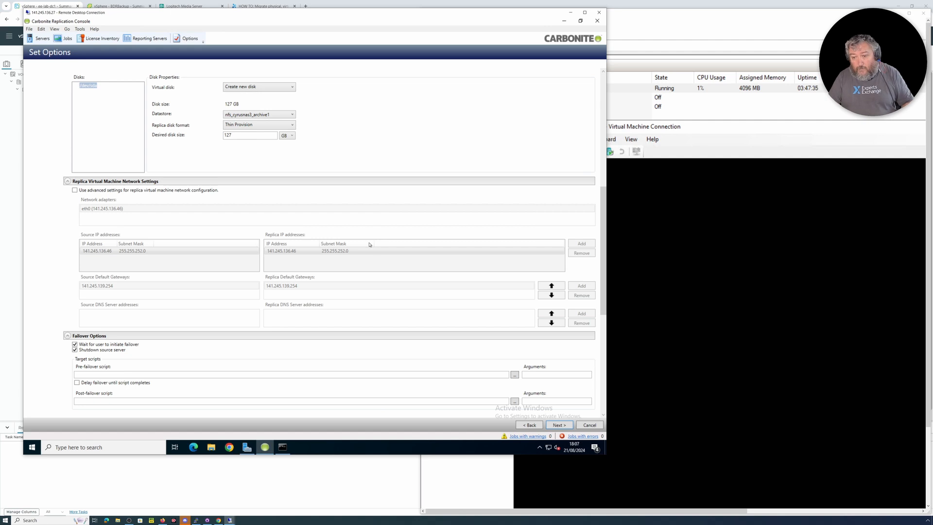
{"action": "left_click", "coordinate": [89, 192]}
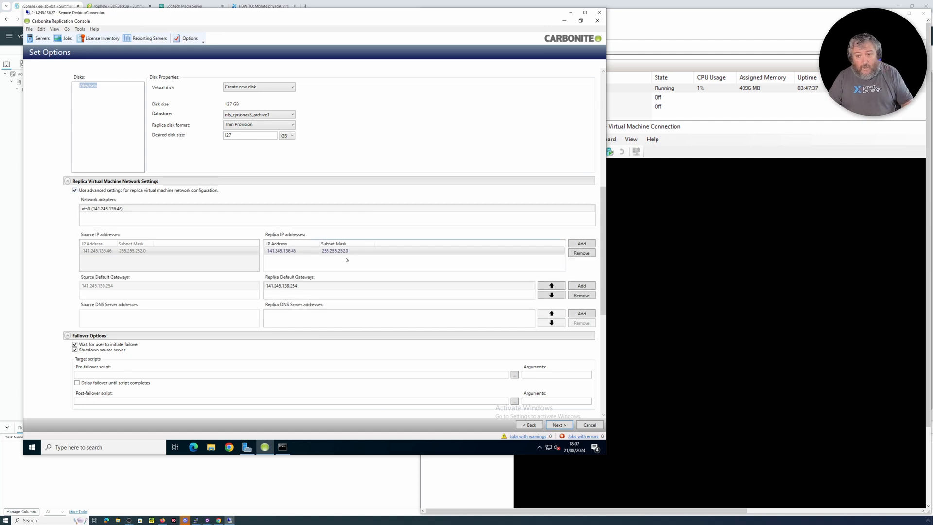
{"action": "left_click", "coordinate": [85, 192]}
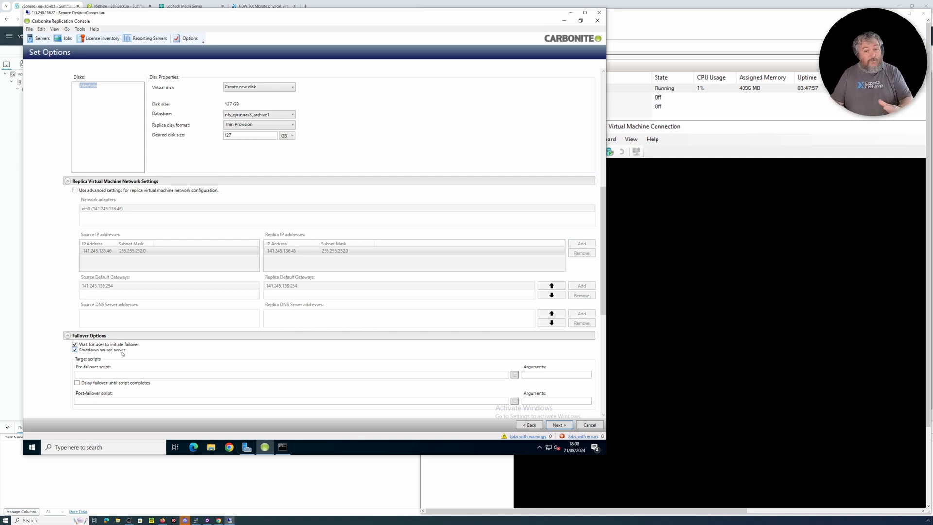
Accept the remaining failover, mirror, compression and bandwidth options, finish creating the test-lms migration job, and select it to view its highlights
{"action": "scroll", "coordinate": [243, 404], "scroll_direction": "down", "scroll_amount": 5}
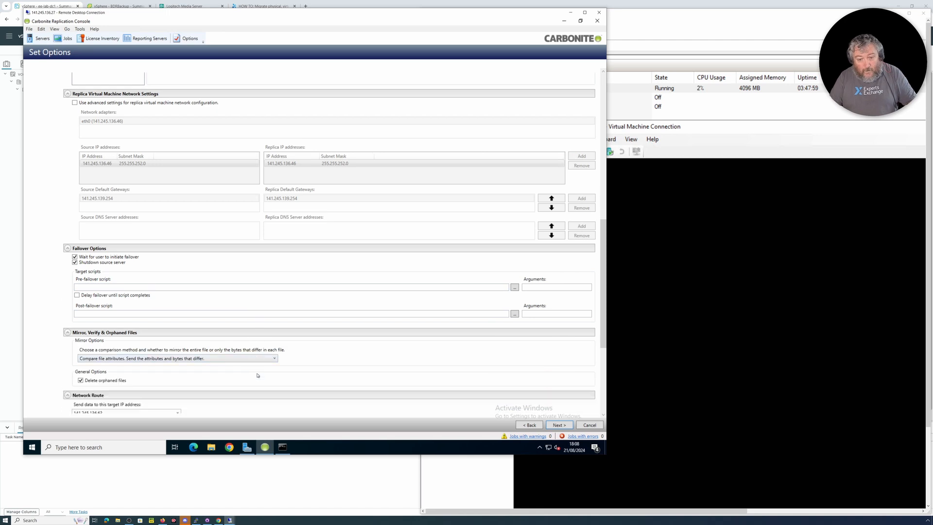
{"action": "scroll", "coordinate": [258, 363], "scroll_direction": "down", "scroll_amount": 2}
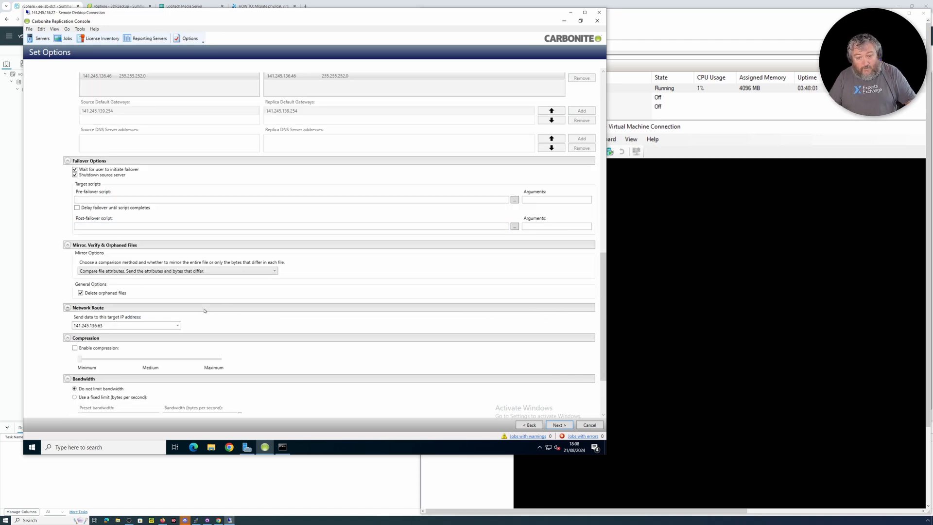
{"action": "scroll", "coordinate": [204, 310], "scroll_direction": "down", "scroll_amount": 2}
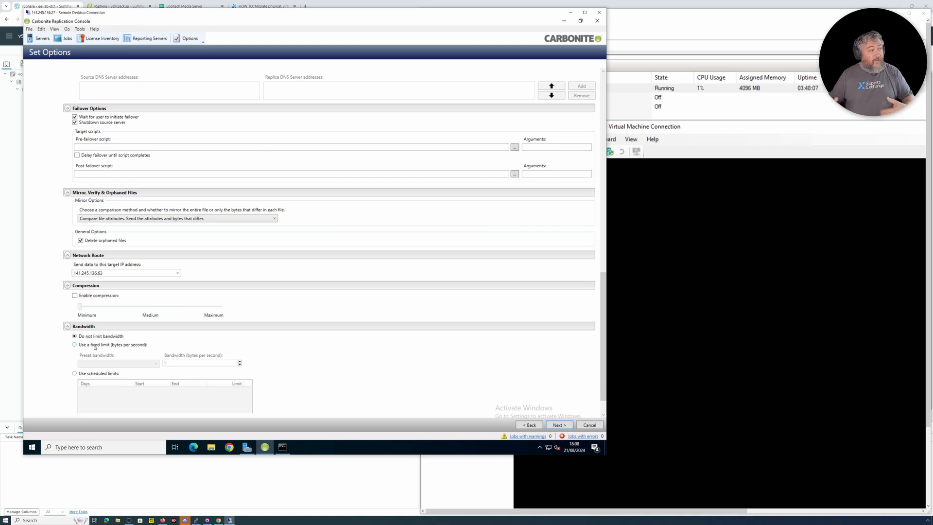
{"action": "scroll", "coordinate": [301, 302], "scroll_direction": "down", "scroll_amount": 1}
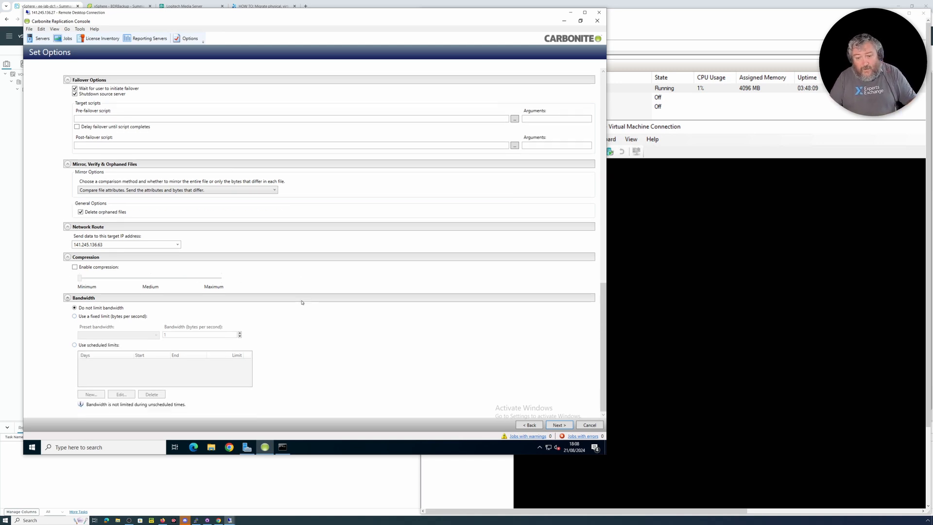
{"action": "left_click", "coordinate": [556, 425]}
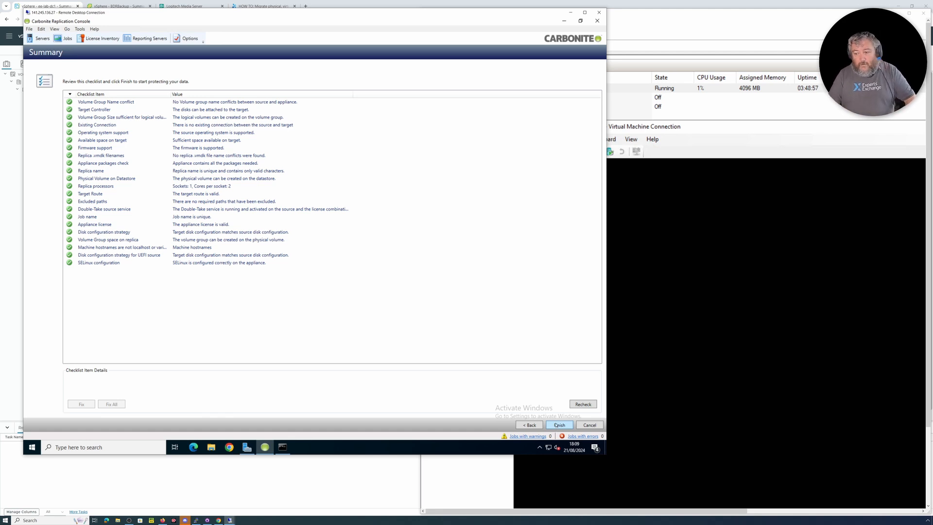
{"action": "left_click", "coordinate": [560, 425]}
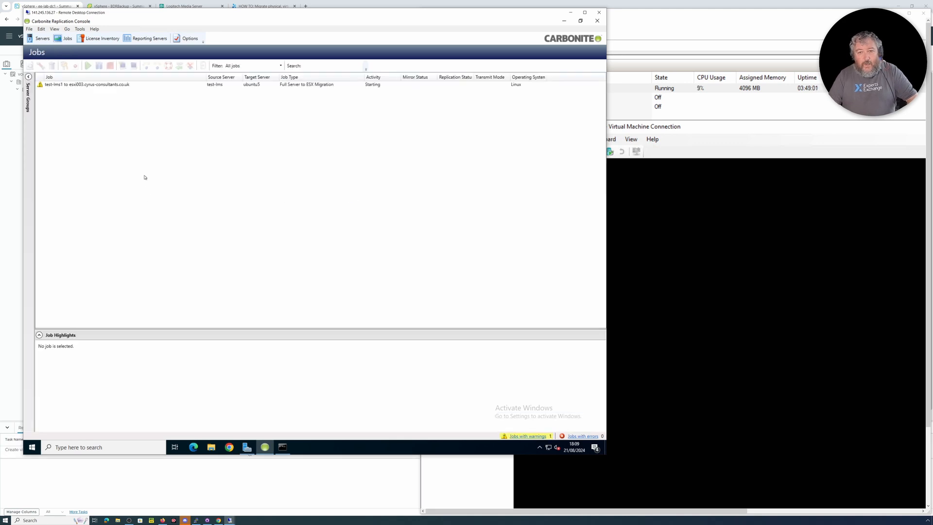
{"action": "left_click", "coordinate": [108, 85]}
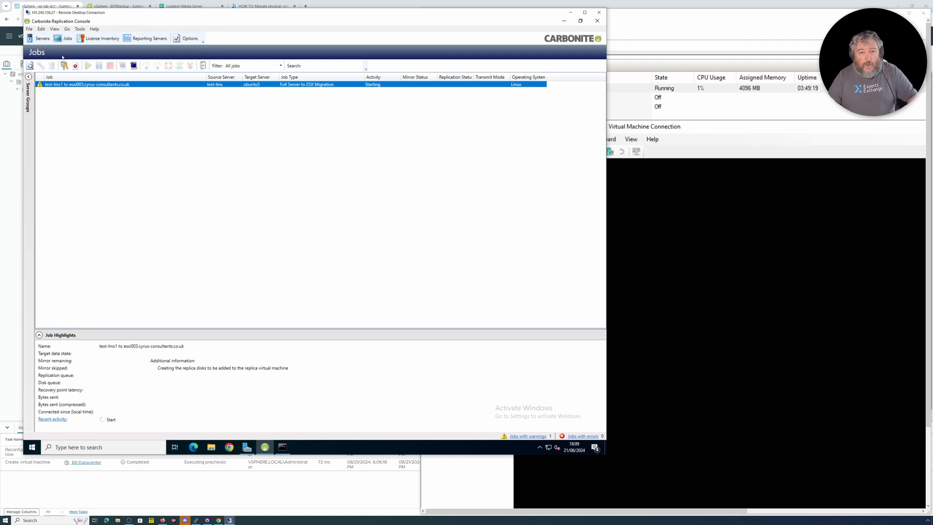
Start a migration of the BDRBackup server and choose Full Server to Hyper-V or ESX Migration as its workload type
{"action": "left_click", "coordinate": [40, 39]}
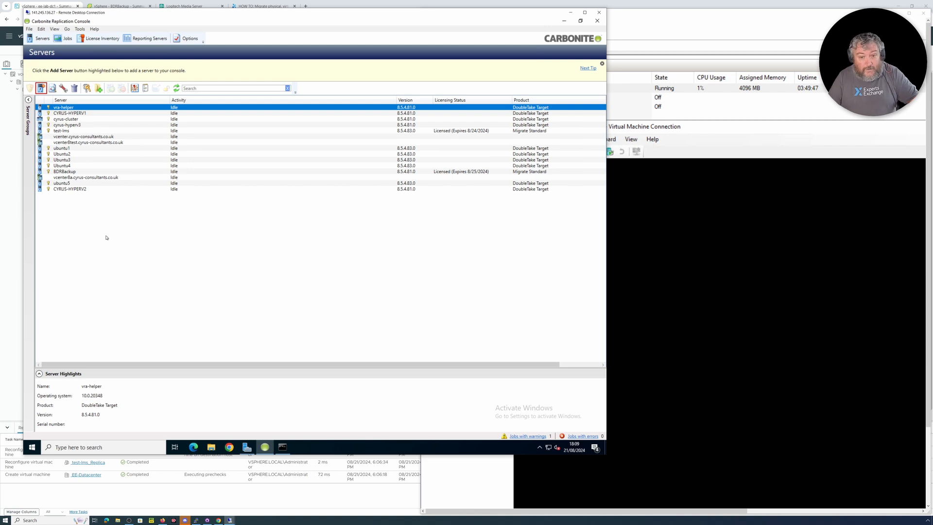
{"action": "left_click", "coordinate": [60, 173]}
{"action": "right_click", "coordinate": [73, 173]}
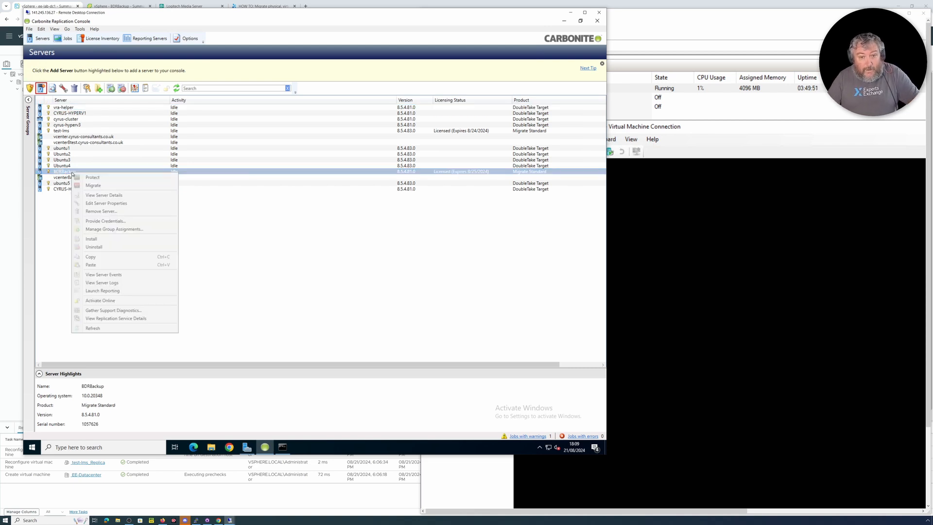
{"action": "left_click", "coordinate": [90, 186]}
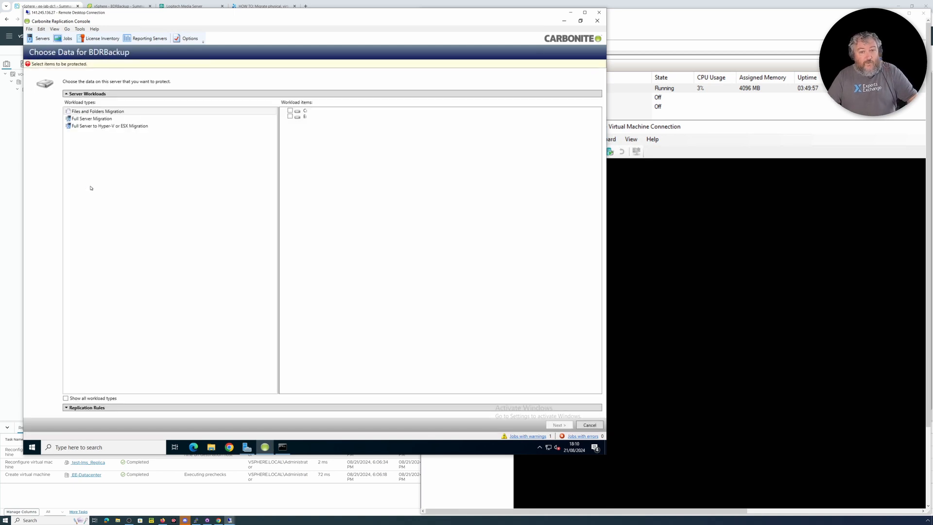
{"action": "left_click", "coordinate": [82, 128]}
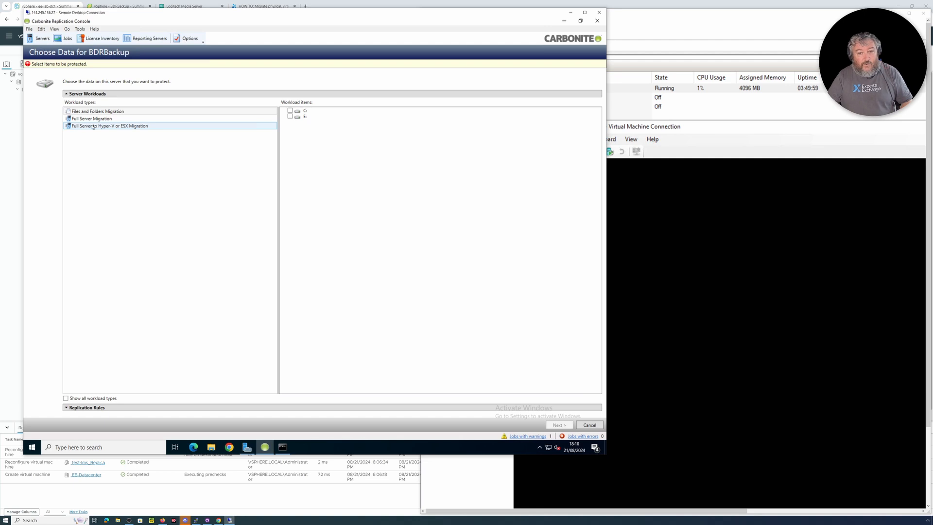
{"action": "left_click", "coordinate": [93, 127]}
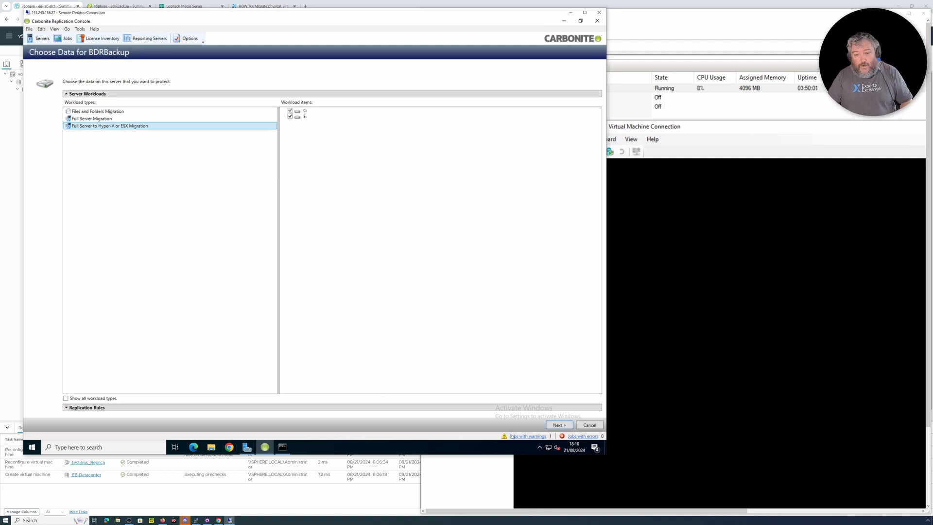
Keep the C: and E: volumes selected for BDRBackup and choose CYRUS-HYPERV1 as the migration's target server
{"action": "left_click", "coordinate": [559, 425]}
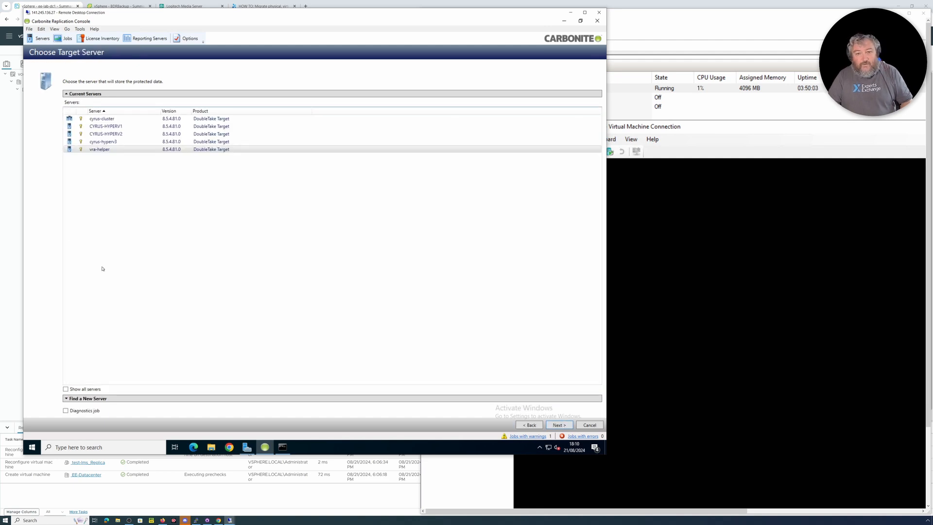
{"action": "left_click", "coordinate": [110, 127]}
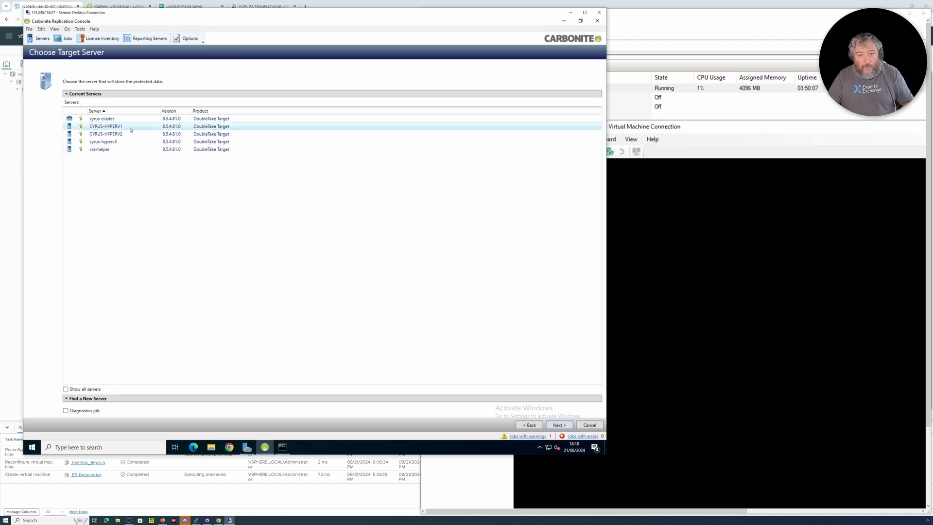
{"action": "left_click", "coordinate": [559, 425]}
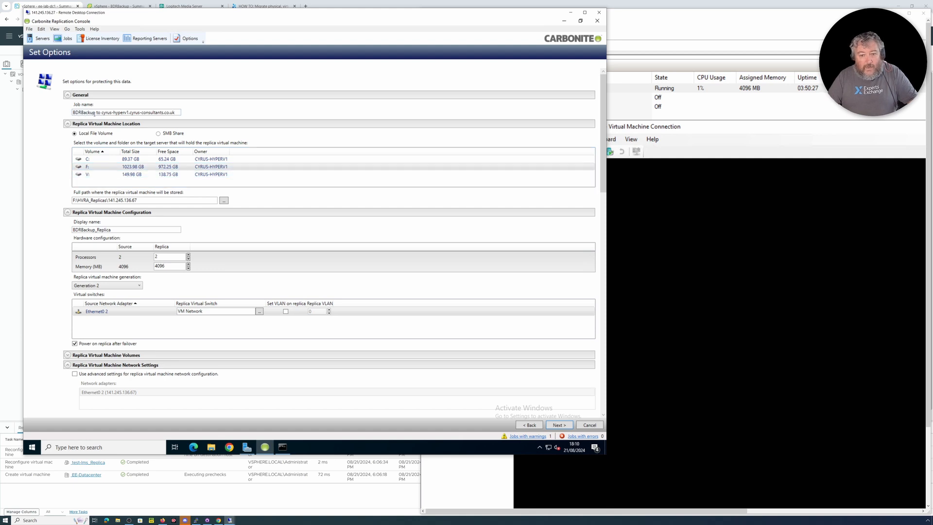
Name the job "BDRBackup1 to cyrus-hyperv1.cyrus-consultants.co.uk", keep the other replica options as they are, and finish creating the job
{"action": "left_click", "coordinate": [95, 113]}
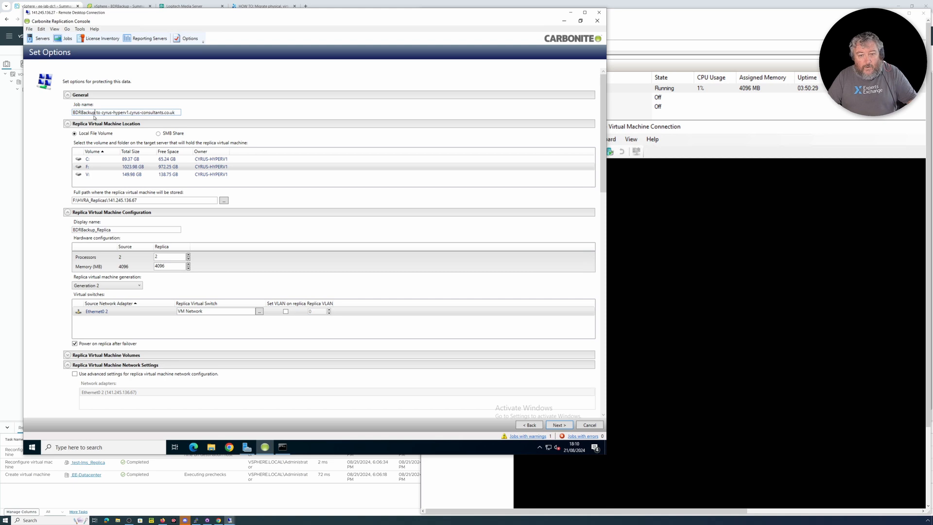
{"action": "type", "text": "1"}
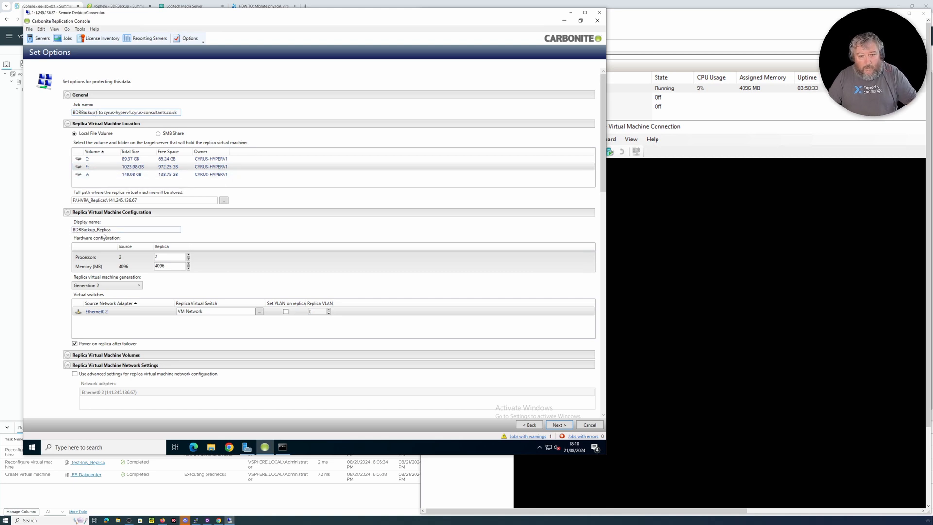
{"action": "left_click", "coordinate": [134, 313]}
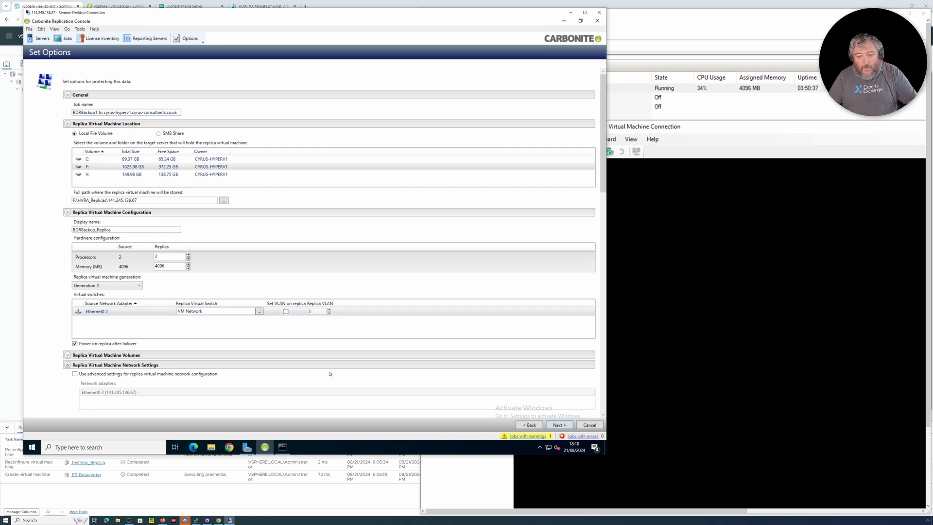
{"action": "left_click", "coordinate": [558, 425]}
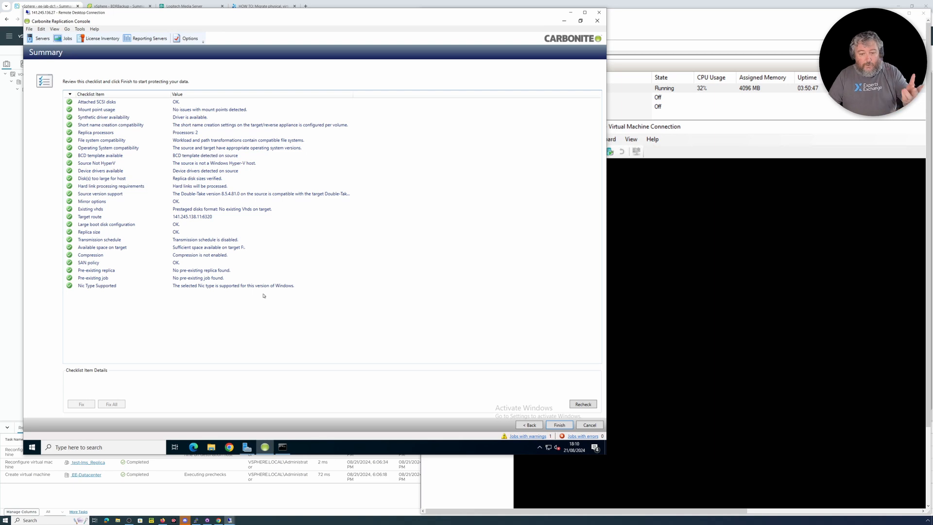
{"action": "left_click", "coordinate": [558, 425]}
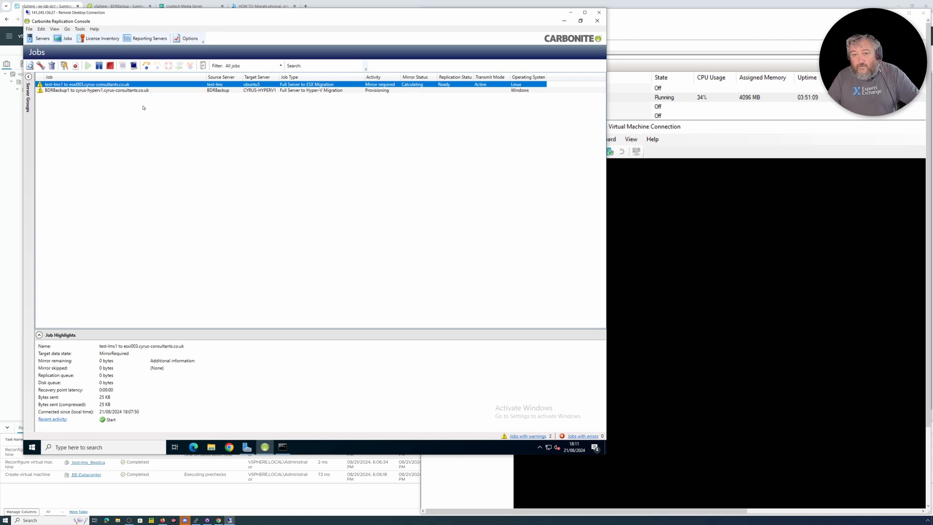
Compare the highlights of the BDRBackup1 and test-lms1 jobs, widening the Activity column to read their synchronization progress
{"action": "left_click", "coordinate": [131, 92]}
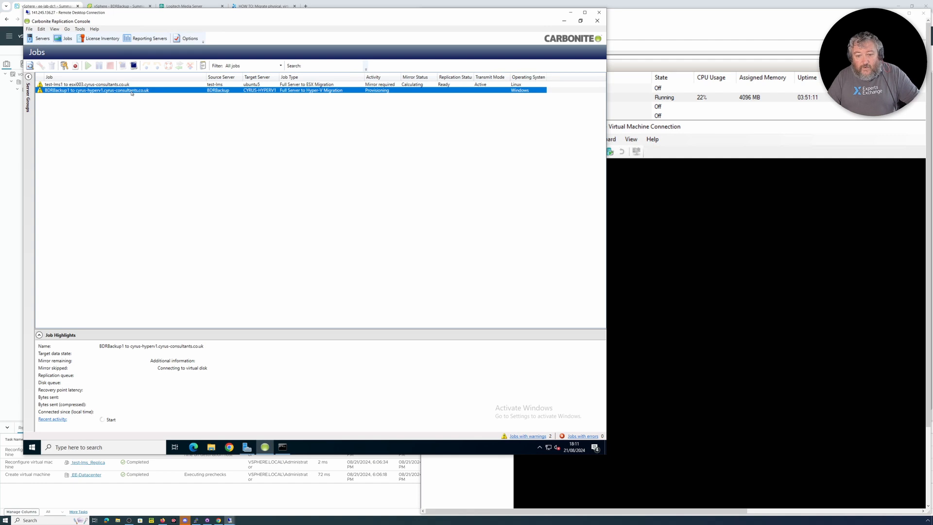
{"action": "left_click", "coordinate": [131, 84]}
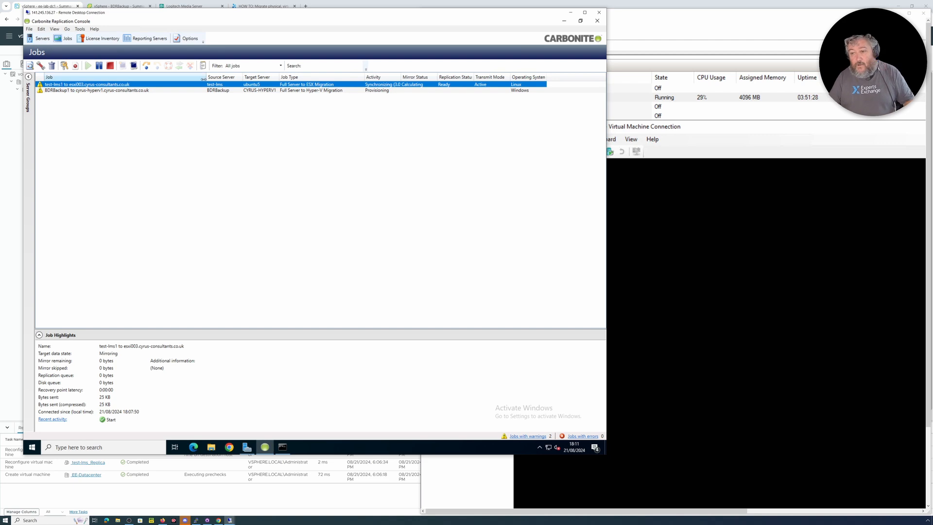
{"action": "left_click_drag", "start_coordinate": [399, 77], "coordinate": [411, 78]}
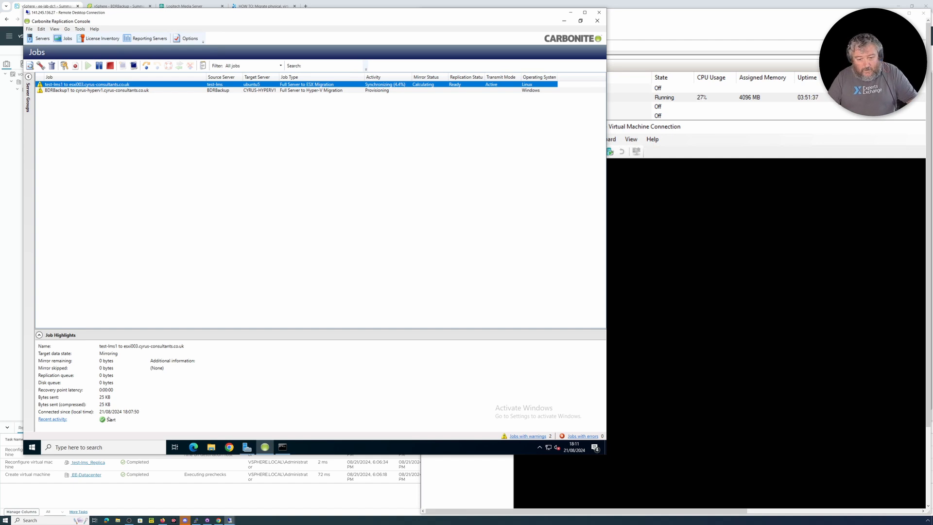
{"action": "left_click", "coordinate": [102, 90]}
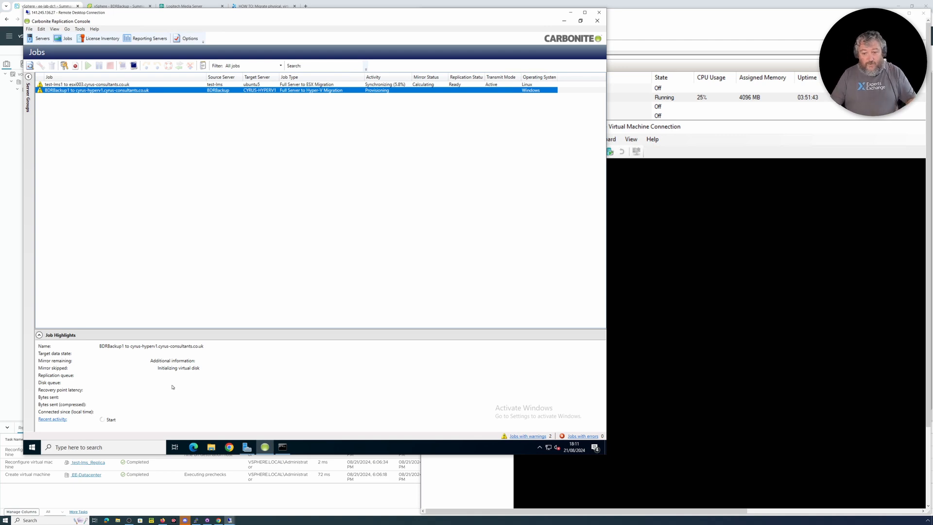
{"action": "left_click", "coordinate": [124, 86]}
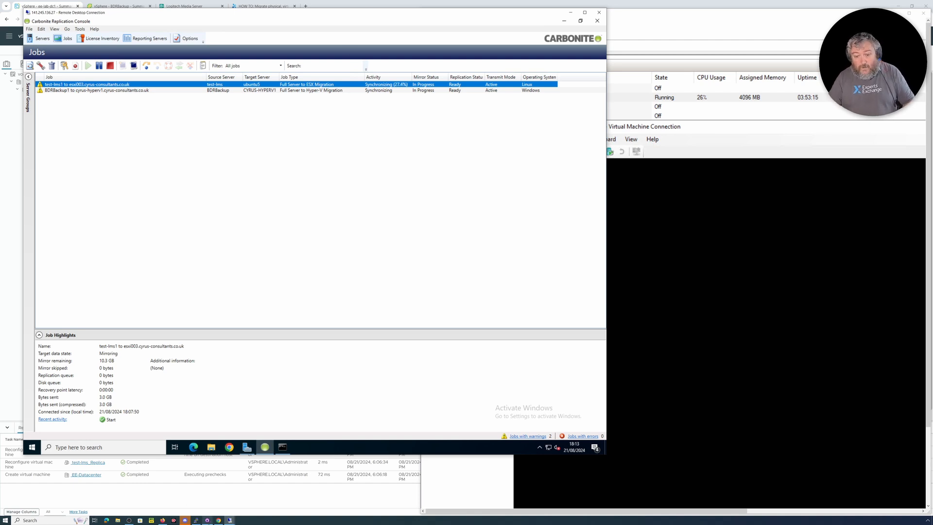
Switch to Logitech Media Server in the browser, play "The Party's Over", lower the volume, and pause playback
{"action": "left_click", "coordinate": [218, 520]}
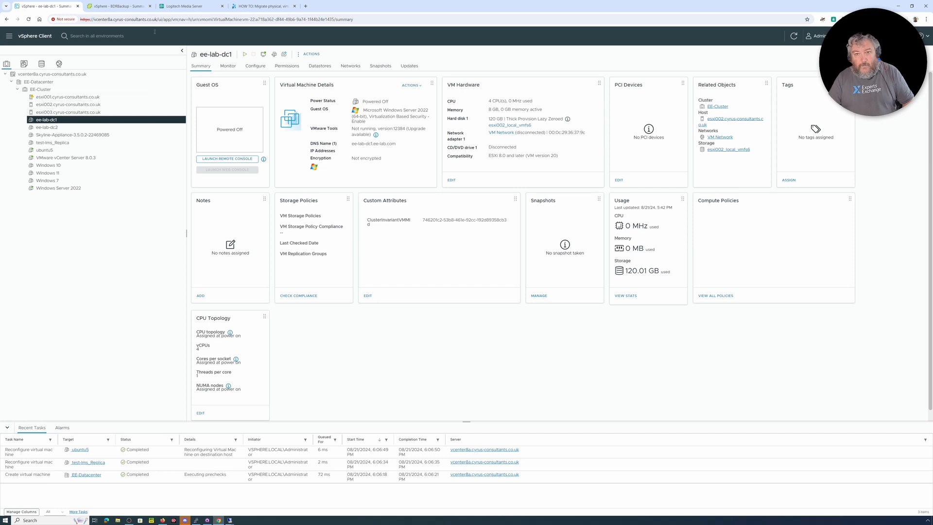
{"action": "left_click", "coordinate": [189, 6]}
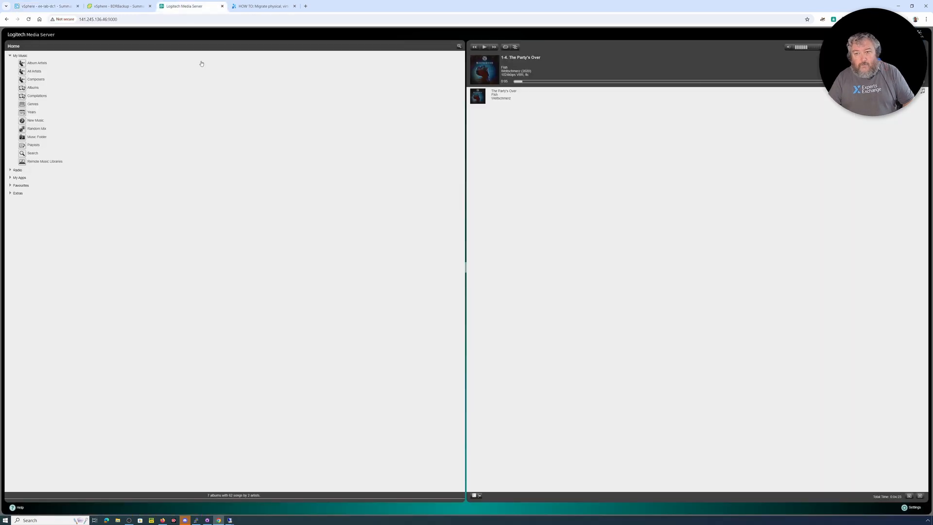
{"action": "left_click", "coordinate": [483, 47]}
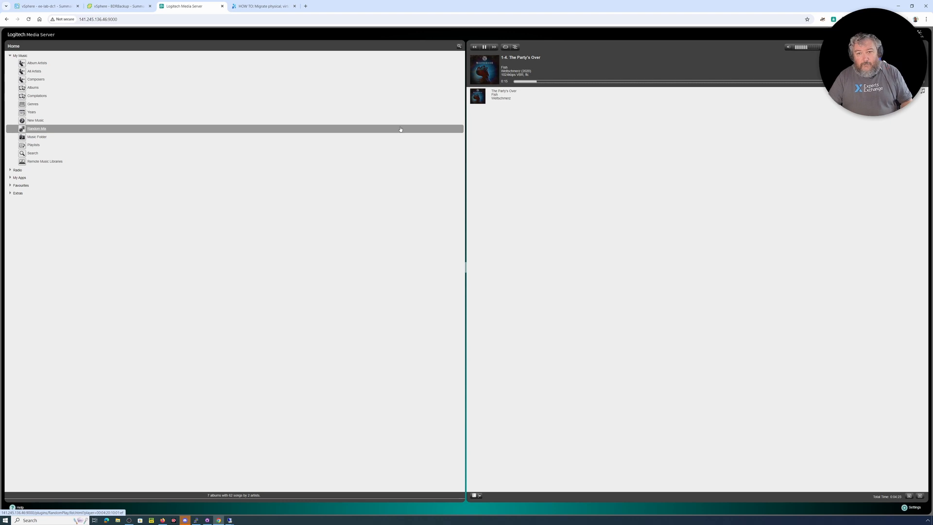
{"action": "left_click", "coordinate": [789, 48]}
{"action": "left_click", "coordinate": [789, 48]}
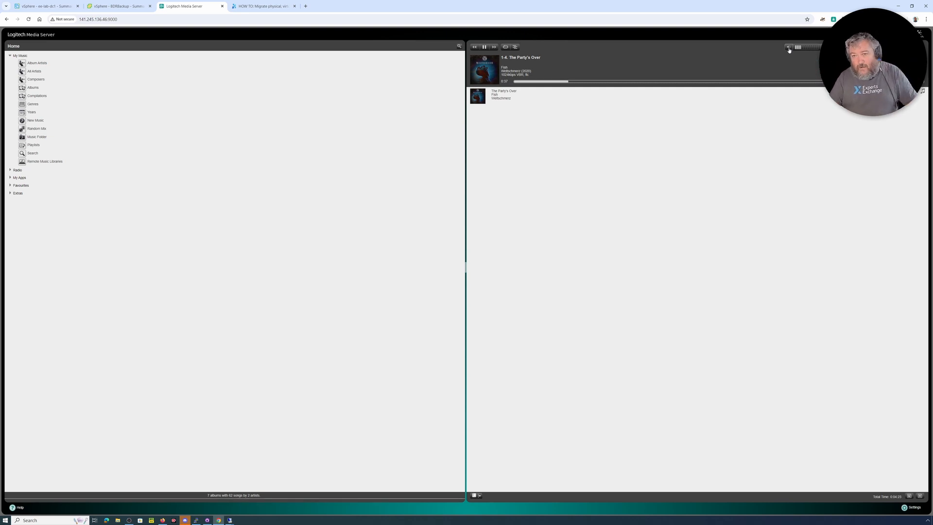
{"action": "left_click", "coordinate": [484, 47]}
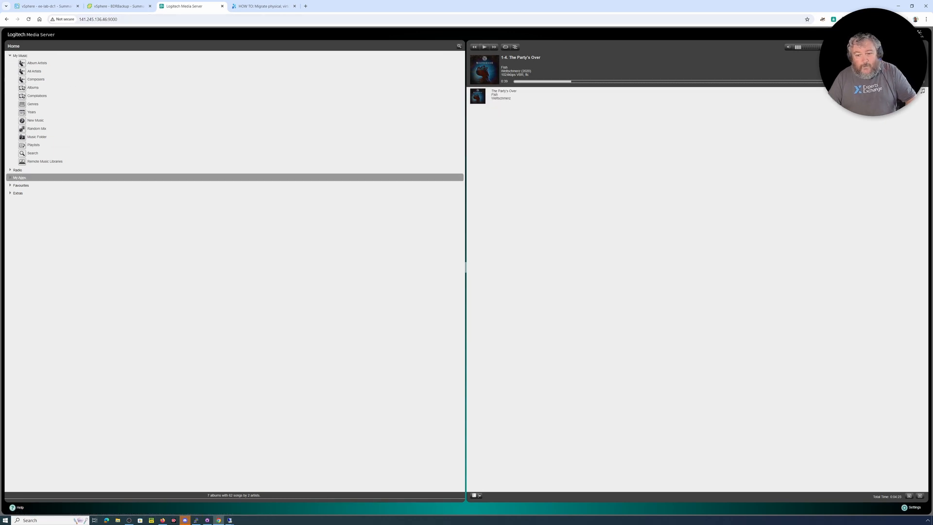
Switch to Hyper-V Manager on CYRUS-HYPERV1 to check for the BDRBackup_Replica virtual machine
{"action": "mouse_move", "coordinate": [229, 520]}
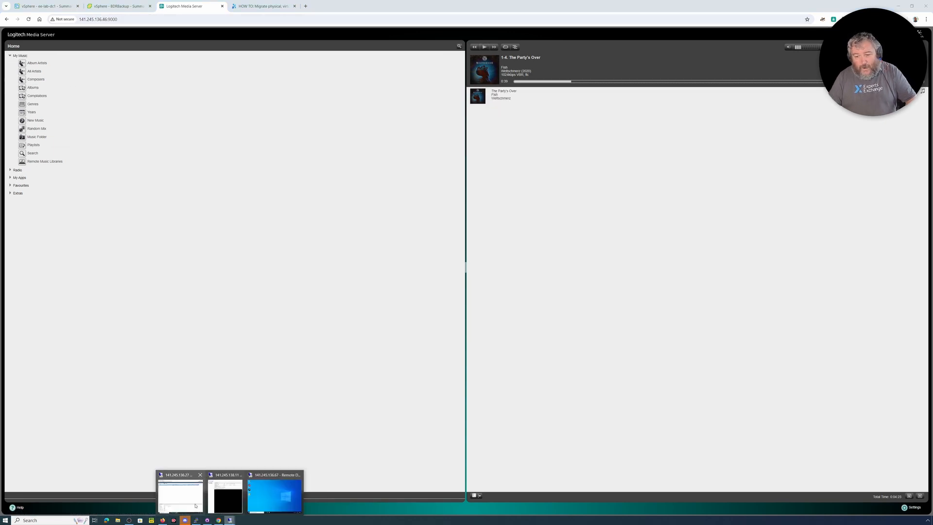
{"action": "left_click", "coordinate": [181, 495]}
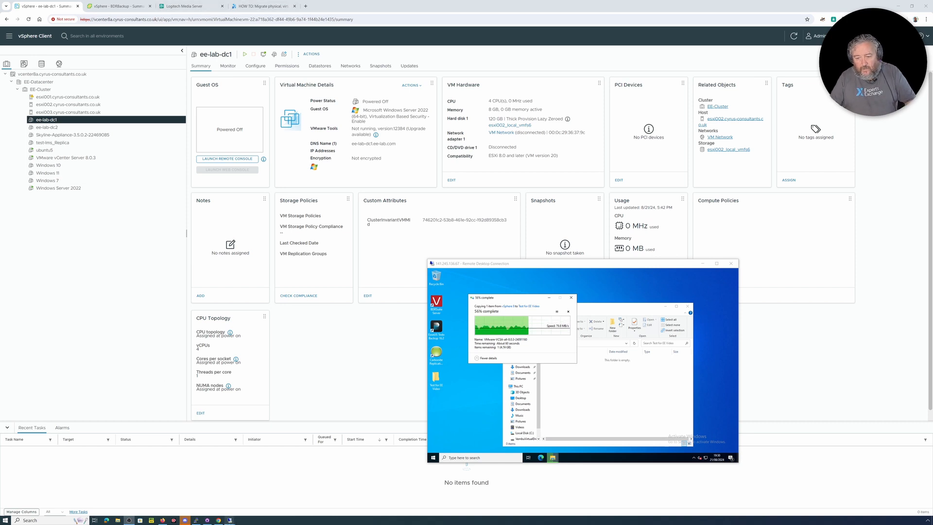
{"action": "mouse_move", "coordinate": [231, 520]}
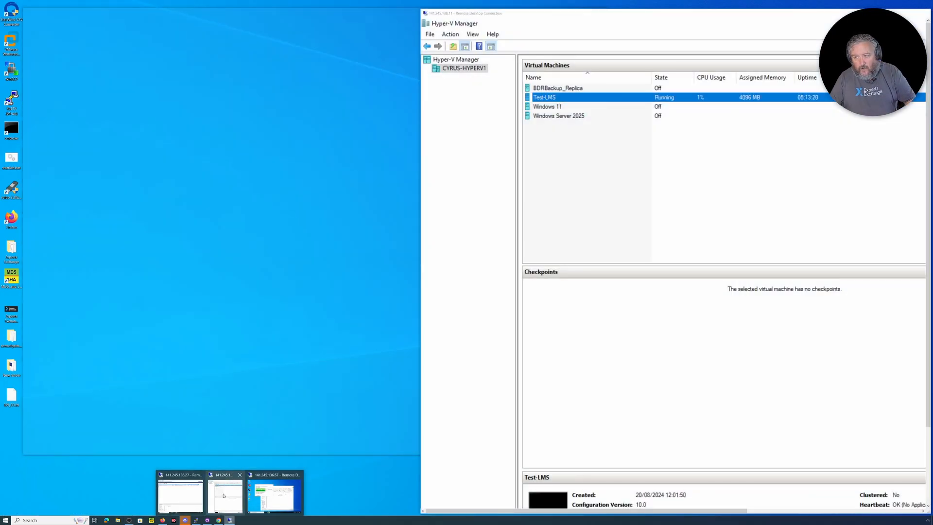
{"action": "left_click", "coordinate": [223, 495]}
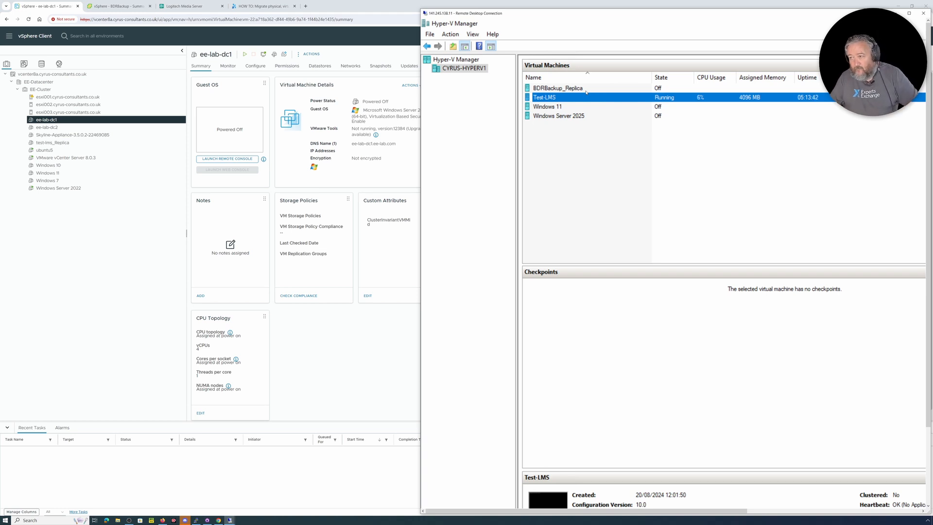
Return to the Carbonite Replication Console and look over the actions available for the test-lms1 job, without choosing one
{"action": "left_click", "coordinate": [231, 521]}
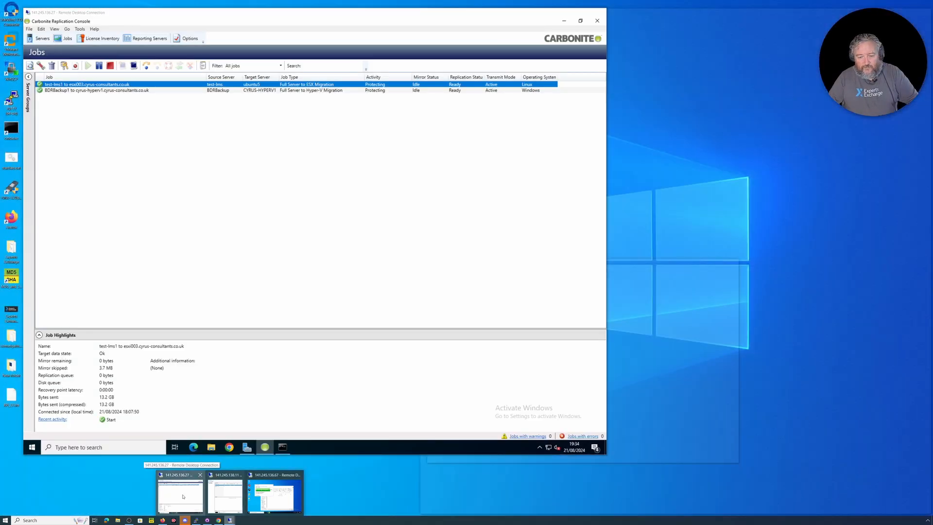
{"action": "left_click", "coordinate": [183, 496]}
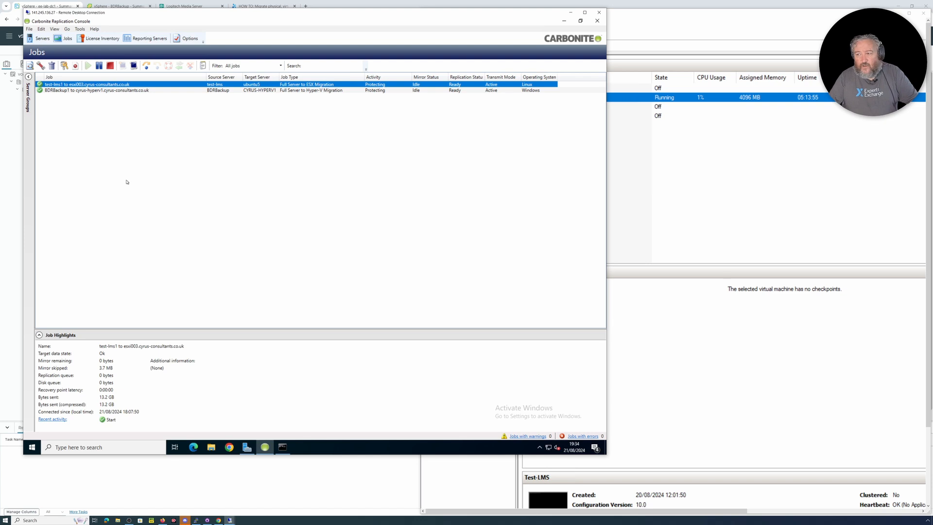
{"action": "right_click", "coordinate": [92, 87]}
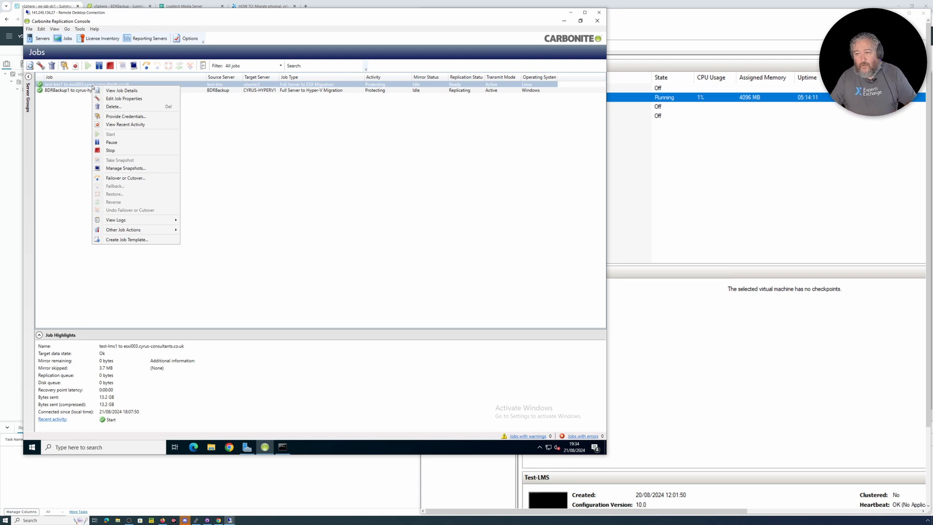
{"action": "left_click", "coordinate": [288, 155]}
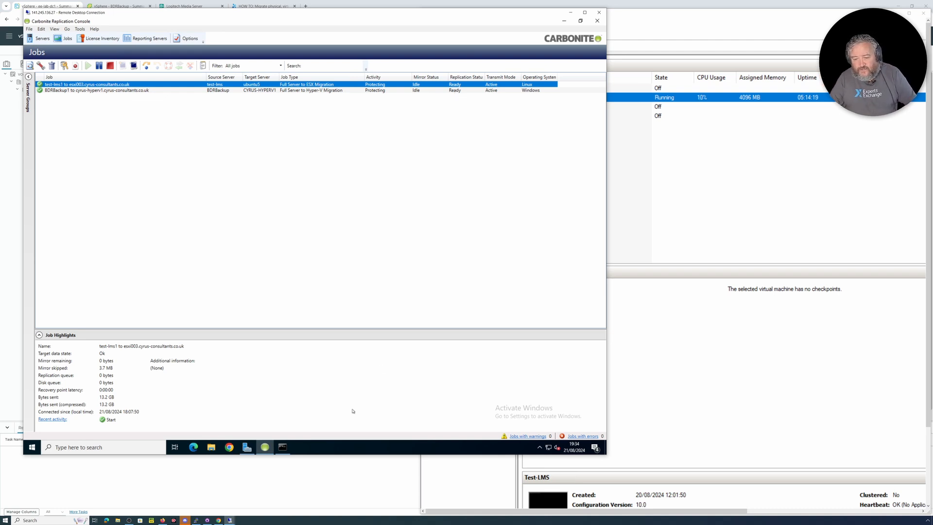
Switch to the BDRBackup remote desktop session and shift its "Test for EE Video" folder window to inspect the copied file
{"action": "mouse_move", "coordinate": [234, 521]}
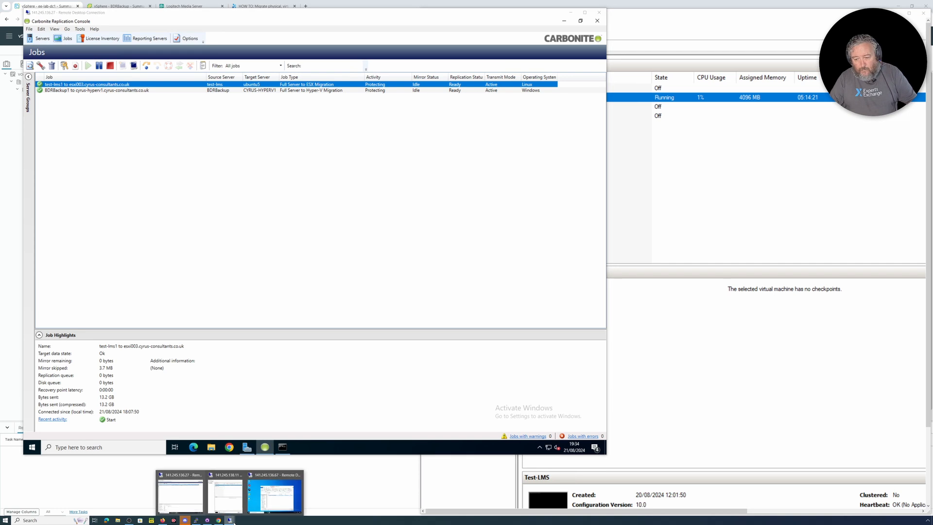
{"action": "left_click", "coordinate": [280, 501]}
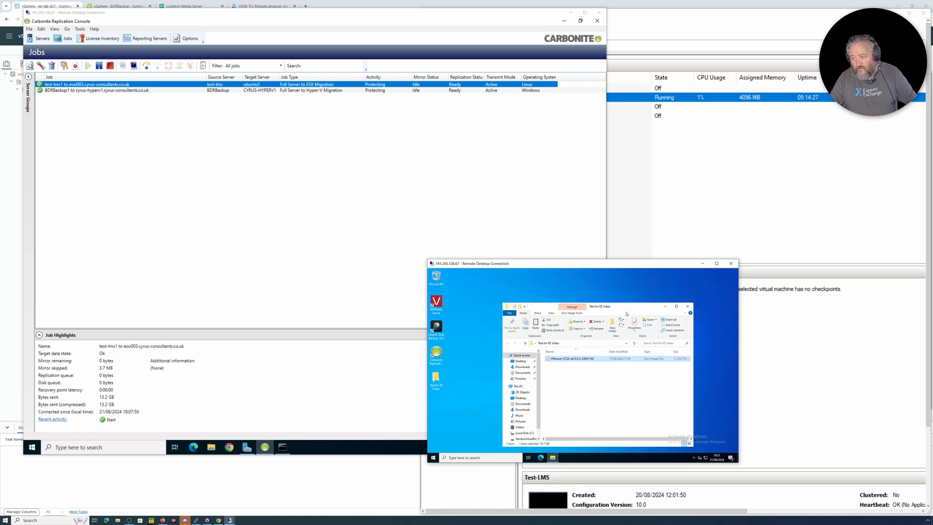
{"action": "left_click_drag", "start_coordinate": [625, 308], "coordinate": [615, 293]}
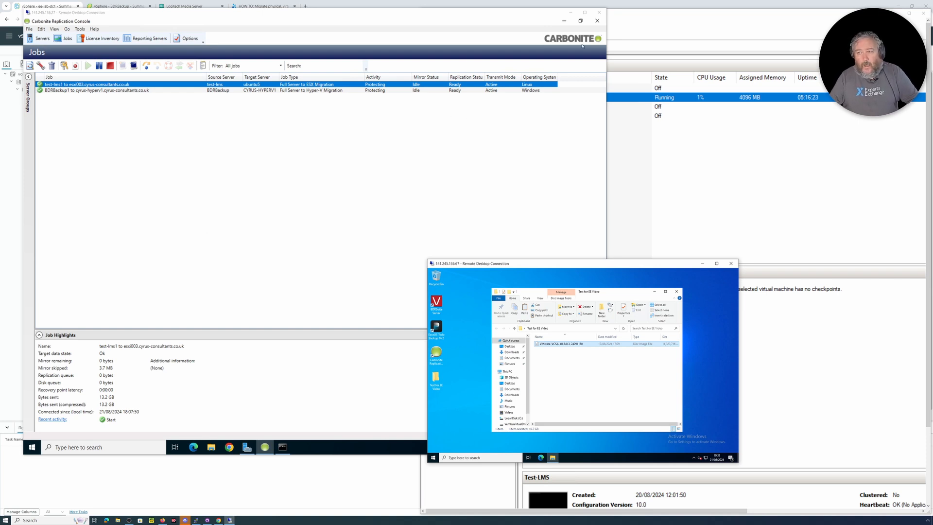
Check the Logitech Media Server page in the browser and switch to Hyper-V Manager on CYRUS-HYPERV1
{"action": "left_click", "coordinate": [194, 6]}
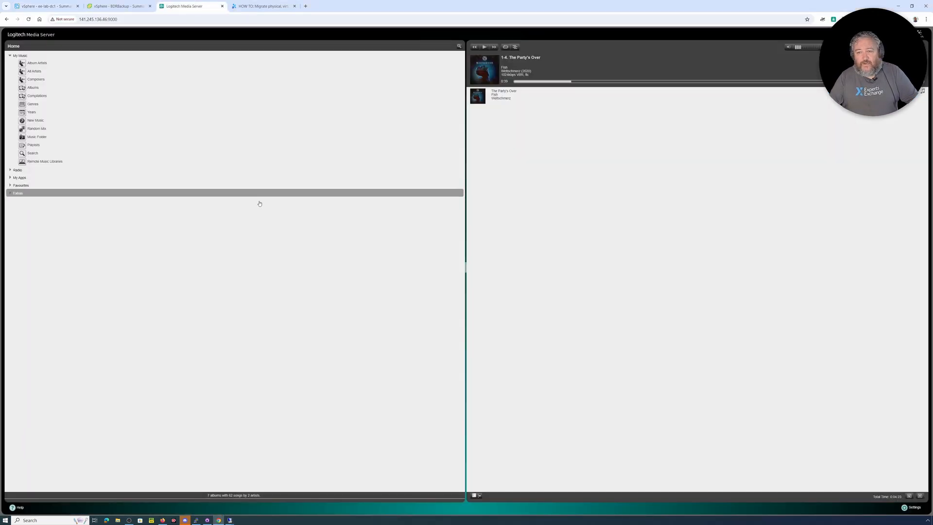
{"action": "mouse_move", "coordinate": [229, 522]}
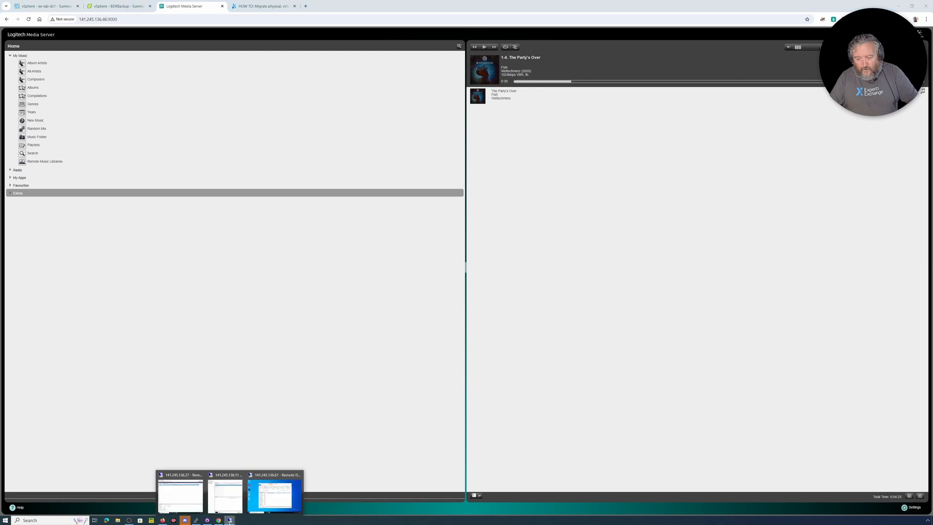
{"action": "left_click", "coordinate": [223, 492]}
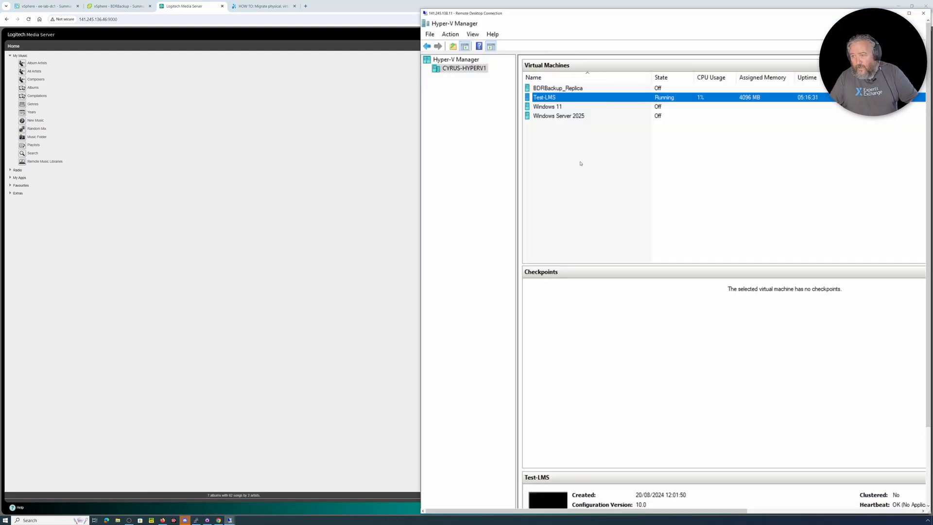
Reduce the remote desktop session's zoom so Hyper-V Manager fits, and bring up the Test-LMS virtual machine console
{"action": "left_click", "coordinate": [545, 97]}
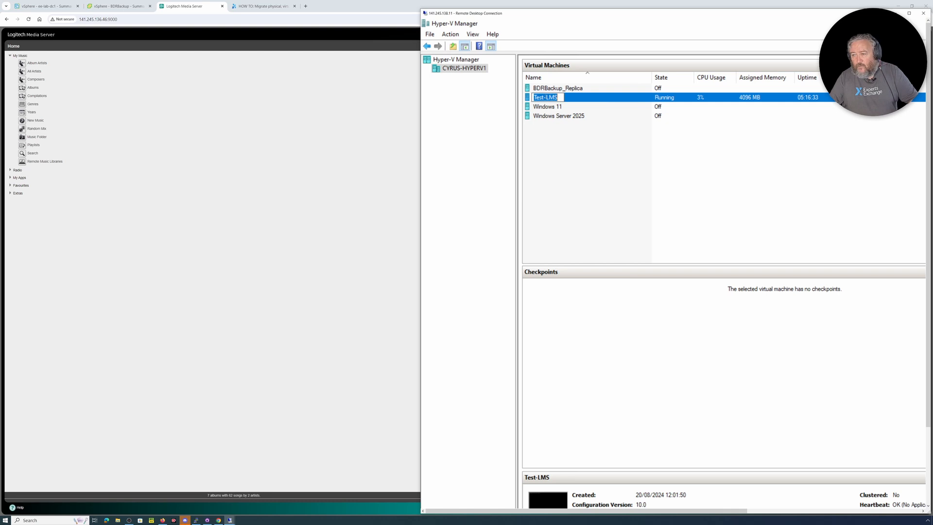
{"action": "left_click", "coordinate": [554, 115]}
{"action": "left_click", "coordinate": [553, 98]}
{"action": "right_click", "coordinate": [553, 99]}
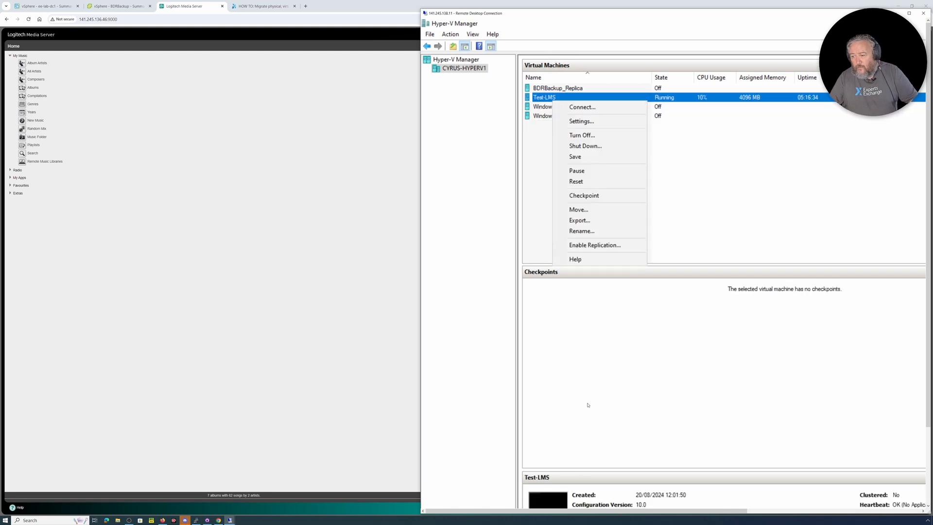
{"action": "left_click", "coordinate": [426, 13]}
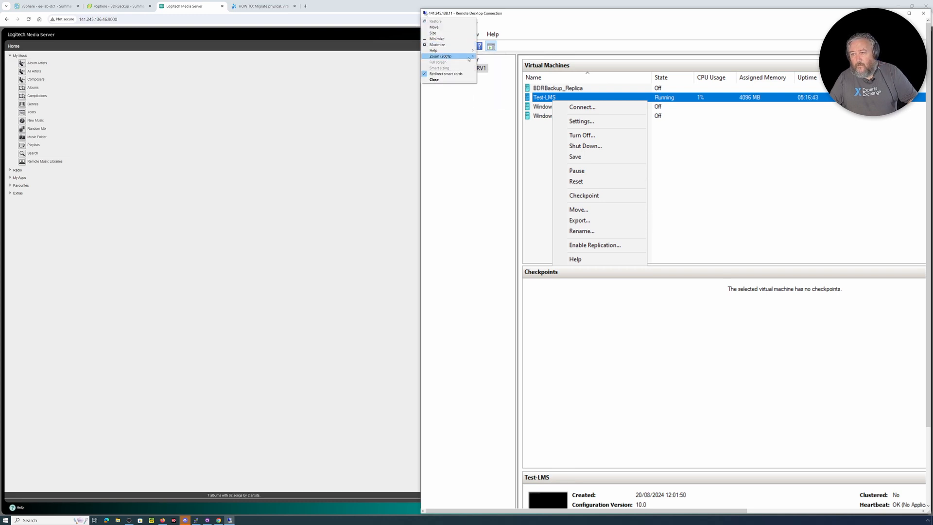
{"action": "mouse_move", "coordinate": [457, 56]}
{"action": "left_click", "coordinate": [488, 57]}
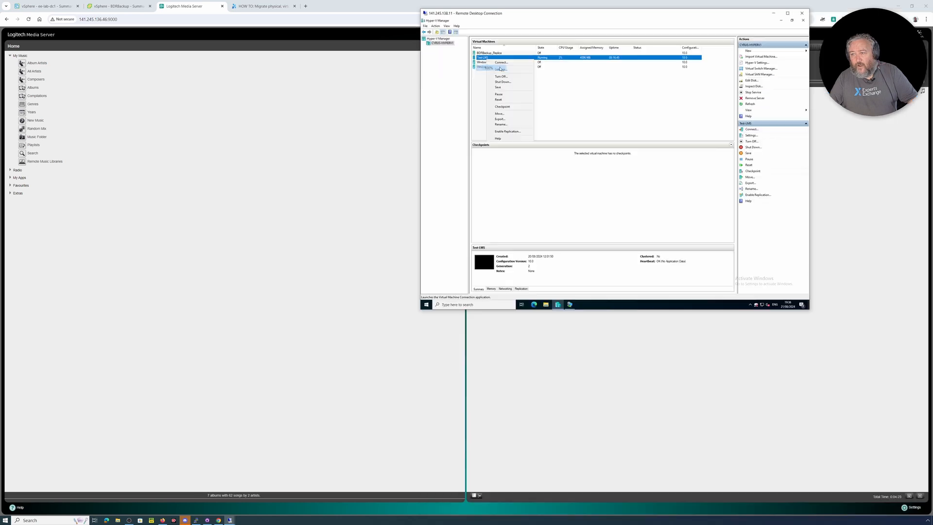
{"action": "left_click", "coordinate": [569, 304]}
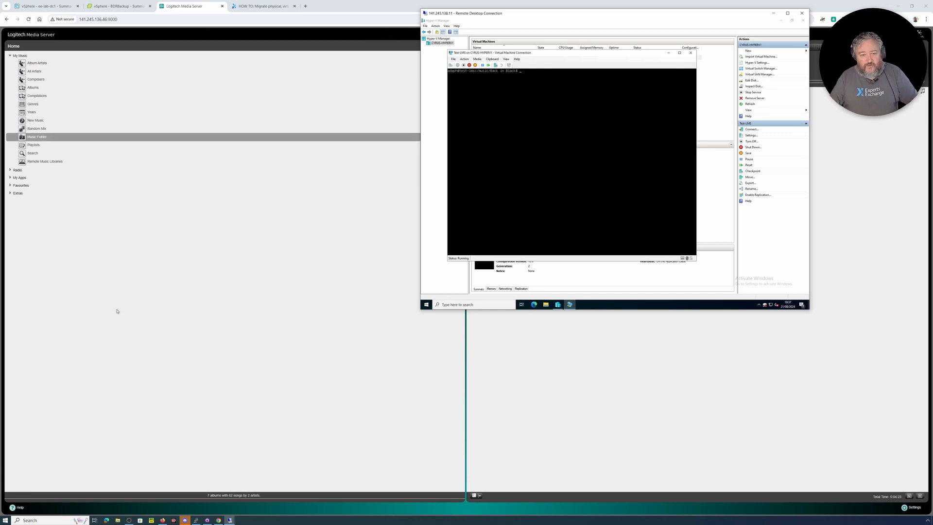
Rescan the Logitech Media Server library for new and changed media files and view the scan progress
{"action": "left_click", "coordinate": [913, 506]}
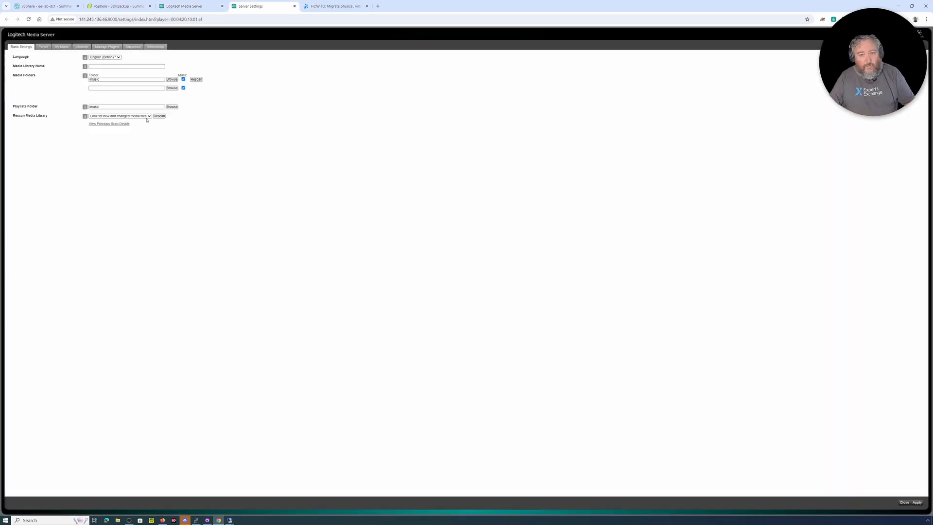
{"action": "left_click", "coordinate": [159, 117]}
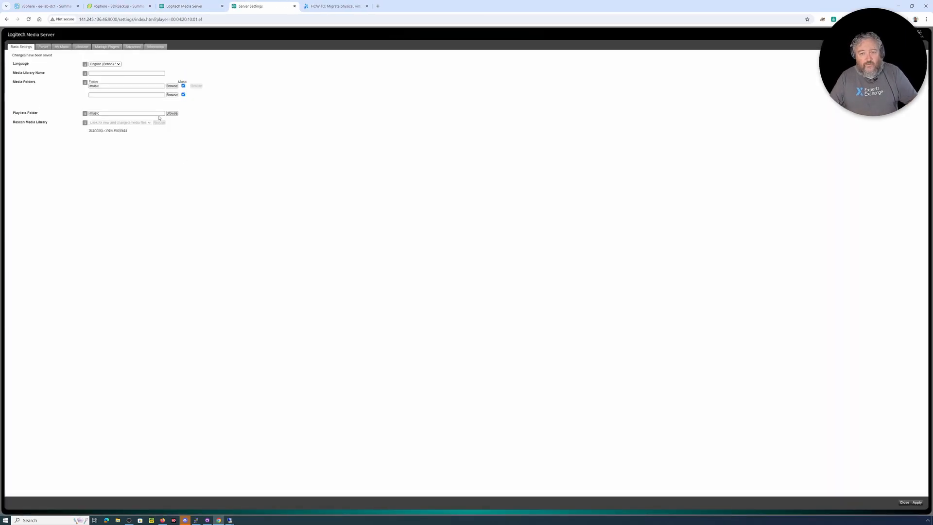
{"action": "left_click", "coordinate": [110, 133]}
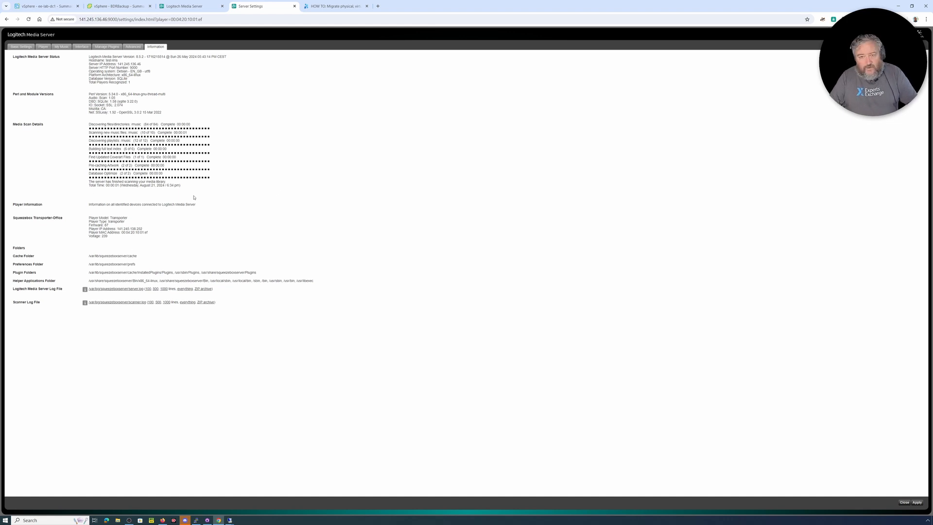
Check the Logitech Media Server home page, reload the server settings and view the previous scan details
{"action": "left_click", "coordinate": [187, 7]}
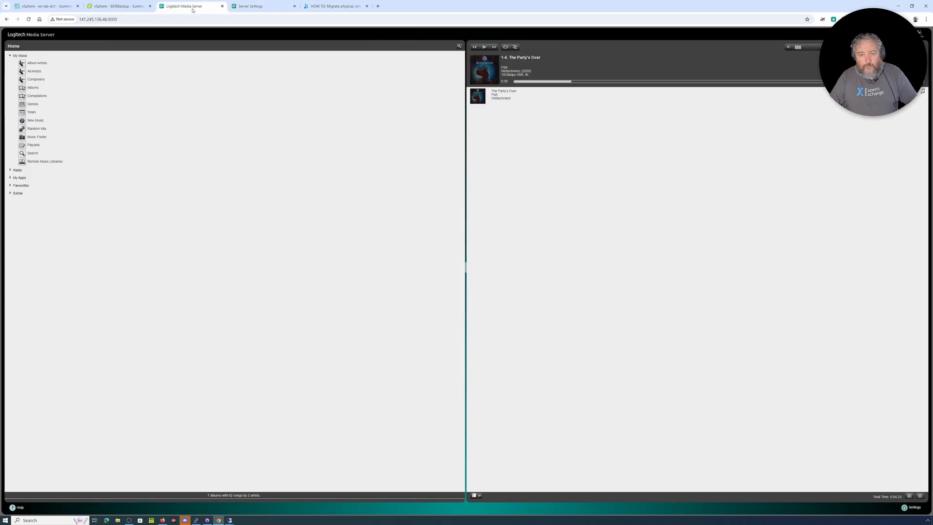
{"action": "left_click", "coordinate": [249, 8]}
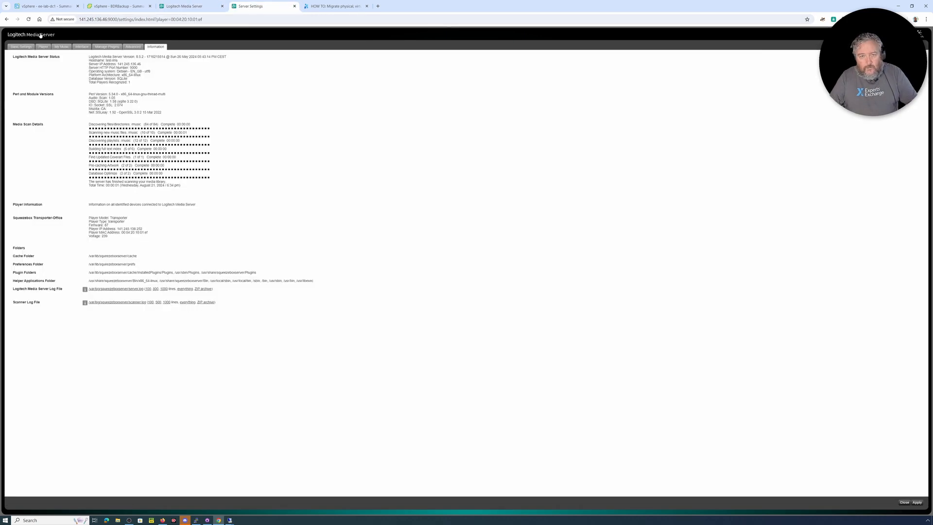
{"action": "left_click", "coordinate": [28, 19]}
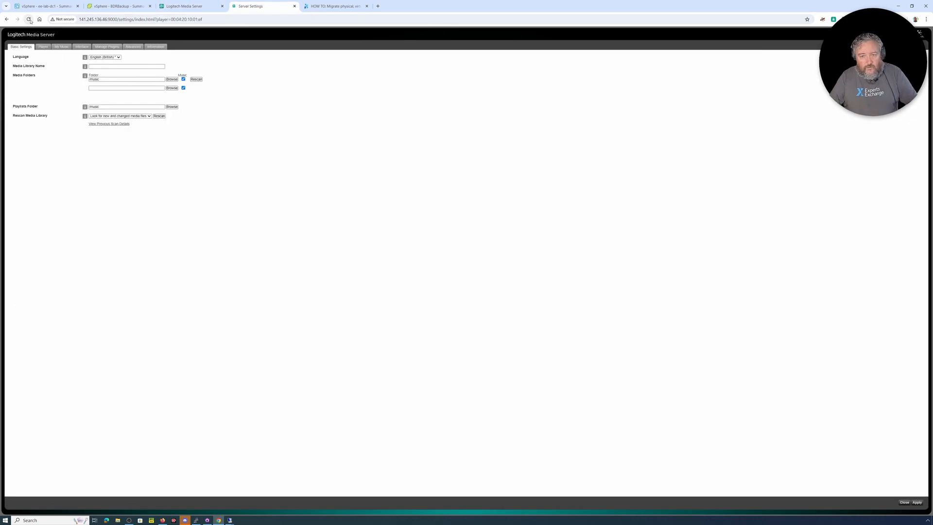
{"action": "left_click", "coordinate": [97, 123]}
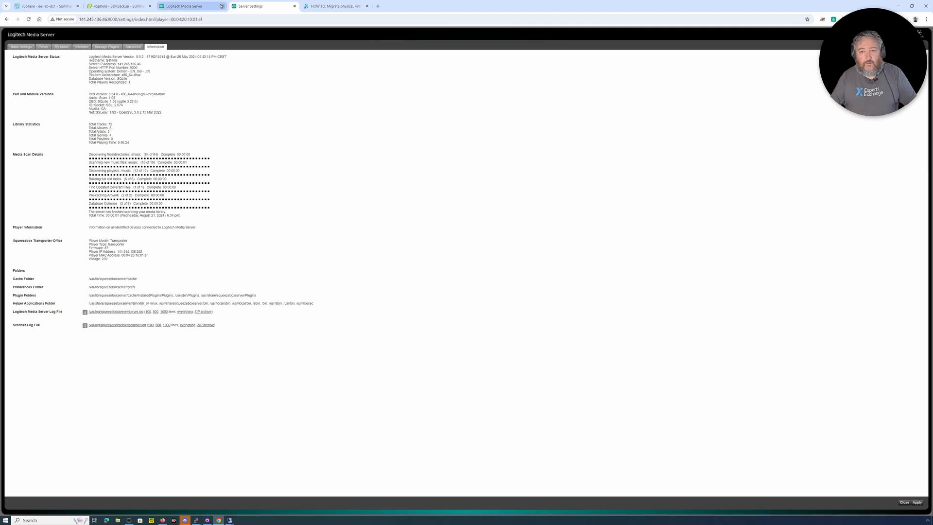
Open the new album Back In Black in Logitech Media Server, play its track "Back In Black" and pause it
{"action": "left_click", "coordinate": [185, 6]}
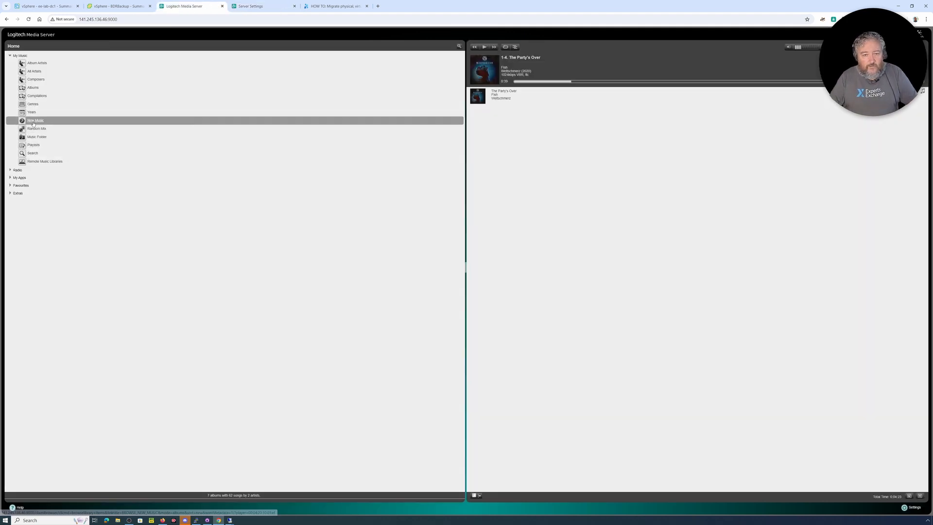
{"action": "left_click", "coordinate": [34, 120]}
{"action": "left_click", "coordinate": [41, 65]}
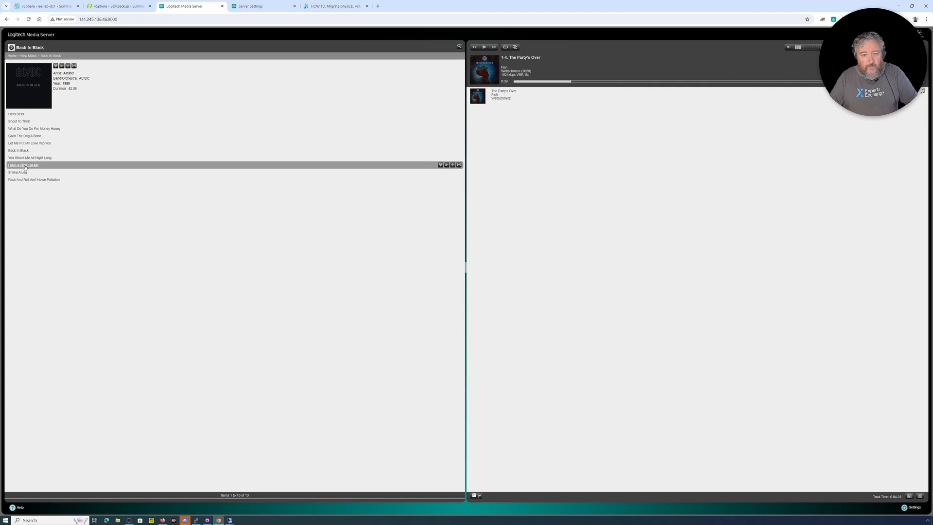
{"action": "left_click", "coordinate": [29, 150]}
{"action": "left_click", "coordinate": [61, 66]}
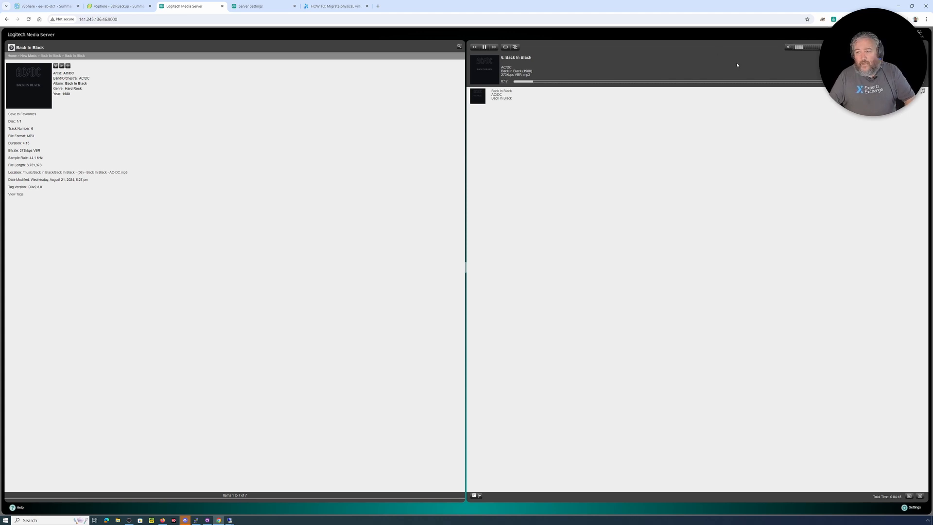
{"action": "left_click", "coordinate": [483, 47]}
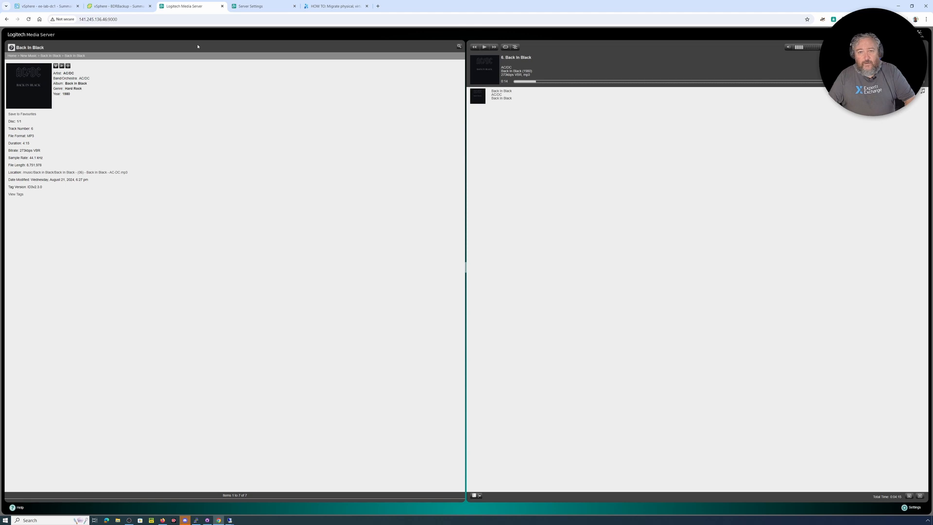
Switch to the Carbonite Replication Console and start a cutover to live data for the test-lms1 job, applying data in the target queues first
{"action": "mouse_move", "coordinate": [230, 520]}
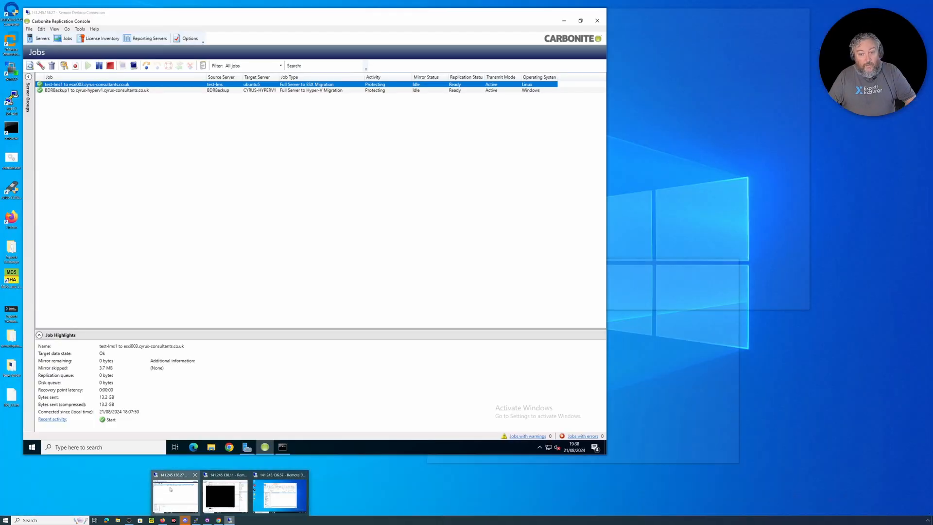
{"action": "left_click", "coordinate": [170, 490]}
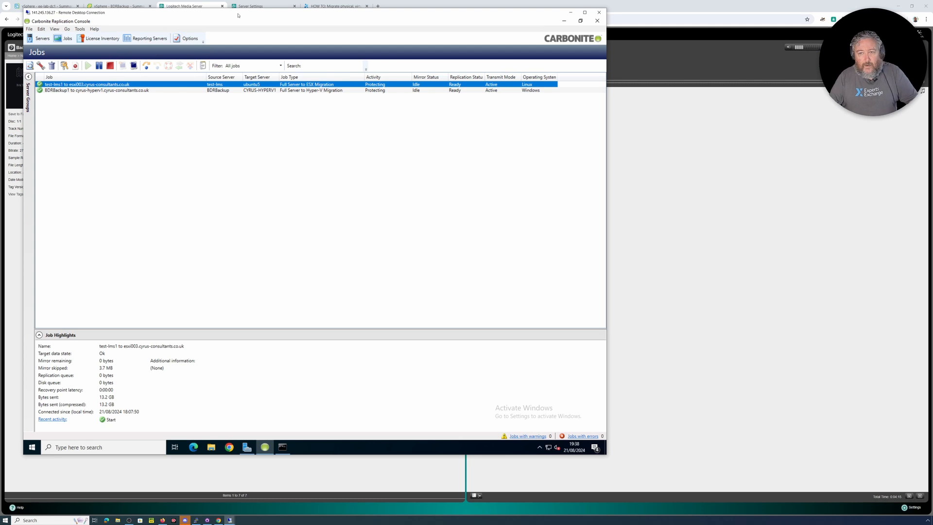
{"action": "left_click_drag", "start_coordinate": [238, 16], "coordinate": [320, 18]}
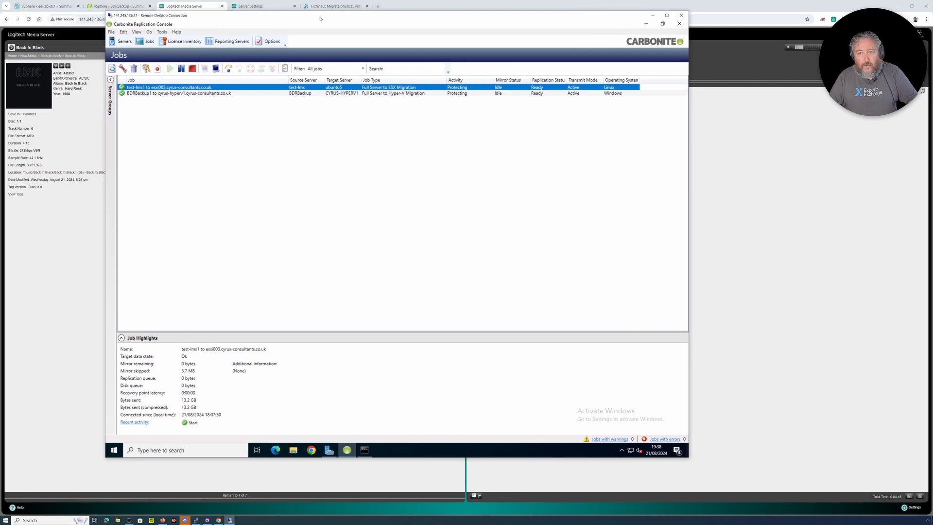
{"action": "right_click", "coordinate": [188, 88]}
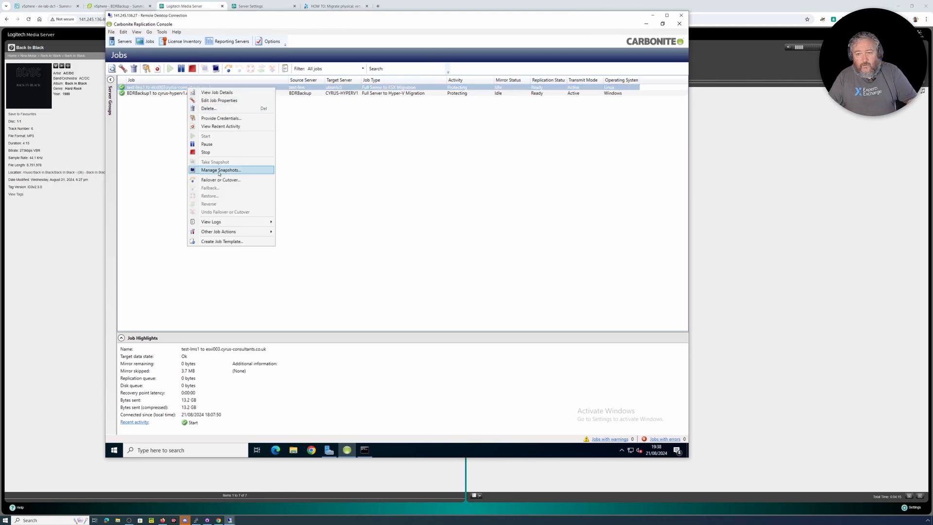
{"action": "left_click", "coordinate": [229, 69]}
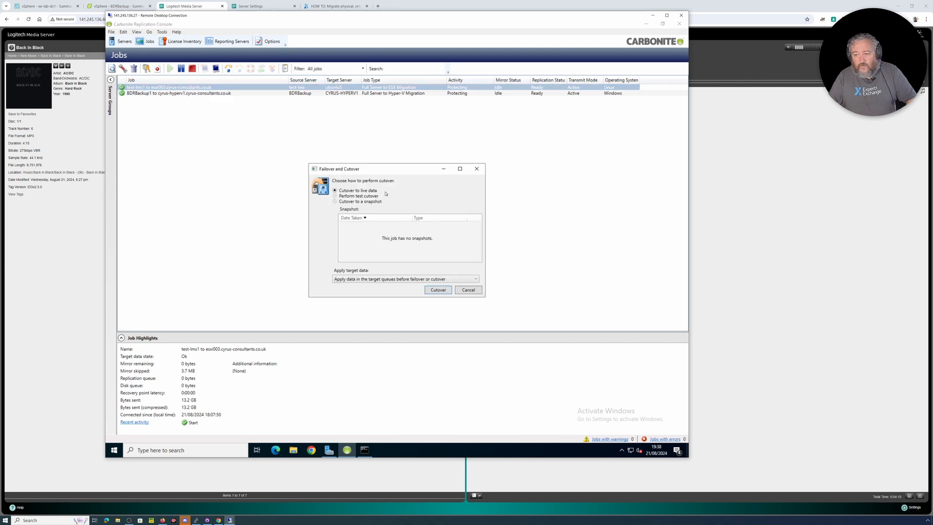
{"action": "left_click", "coordinate": [431, 290]}
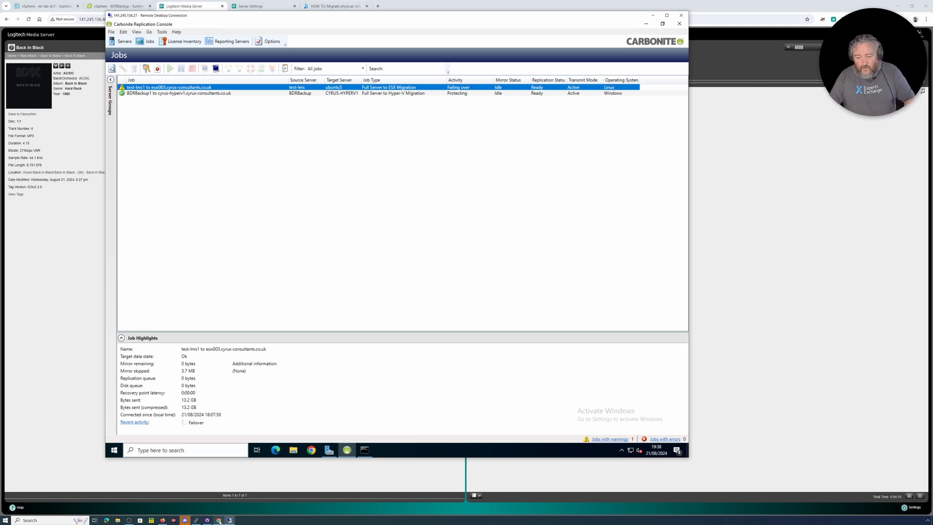
Switch to the CYRUS-HYPERV1 remote session and close the Test-LMS virtual machine console
{"action": "mouse_move", "coordinate": [230, 520]}
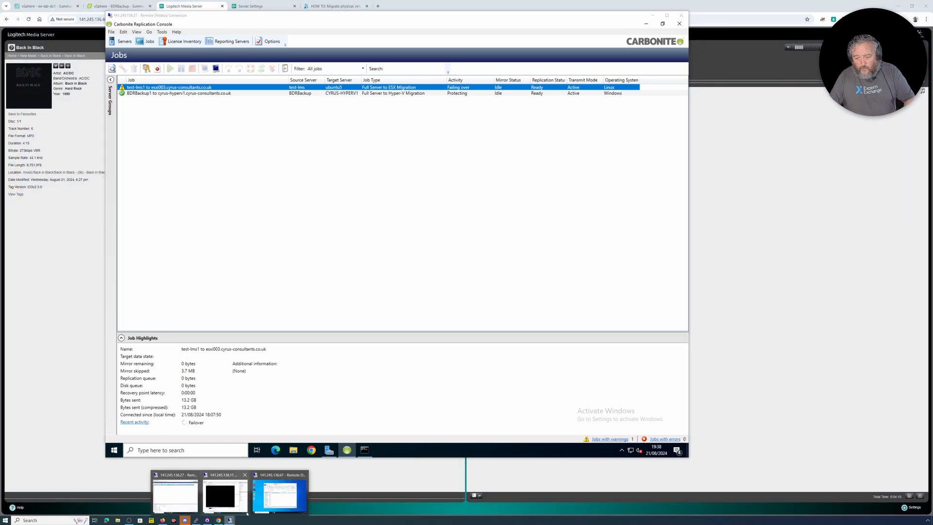
{"action": "left_click", "coordinate": [265, 503]}
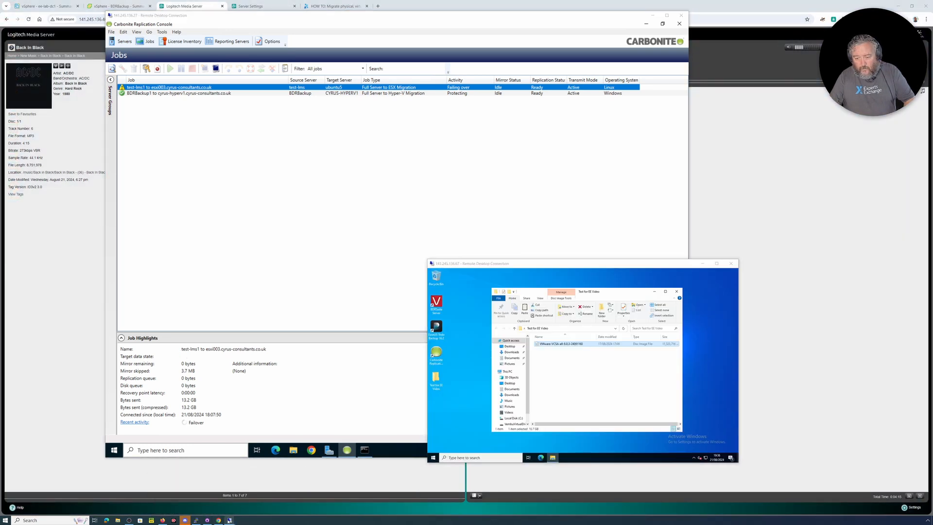
{"action": "mouse_move", "coordinate": [229, 520]}
{"action": "left_click", "coordinate": [225, 503]}
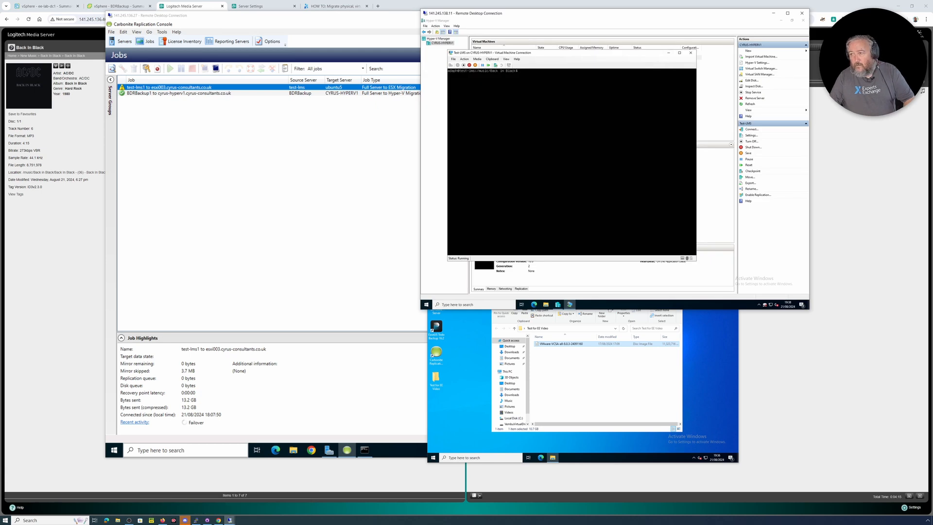
{"action": "left_click", "coordinate": [691, 52]}
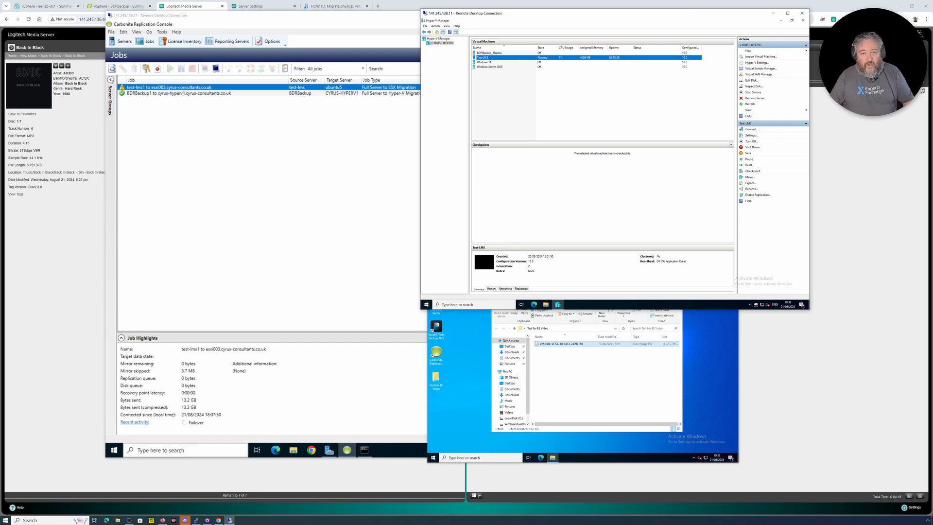
Examine the vSphere inventory, the Carbonite job list, Hyper-V Manager and the BDRBackup session for the cutover's progress
{"action": "left_click", "coordinate": [46, 7]}
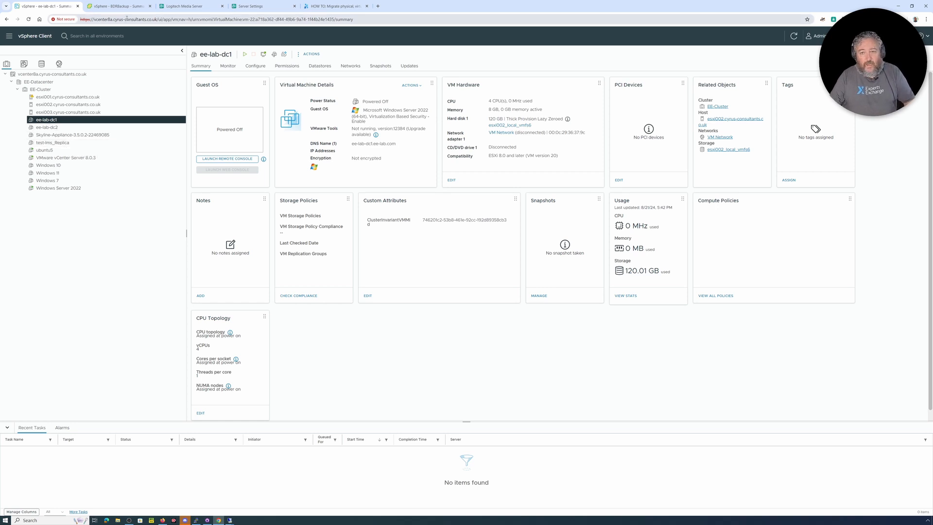
{"action": "left_click", "coordinate": [231, 521]}
{"action": "mouse_move", "coordinate": [229, 520]}
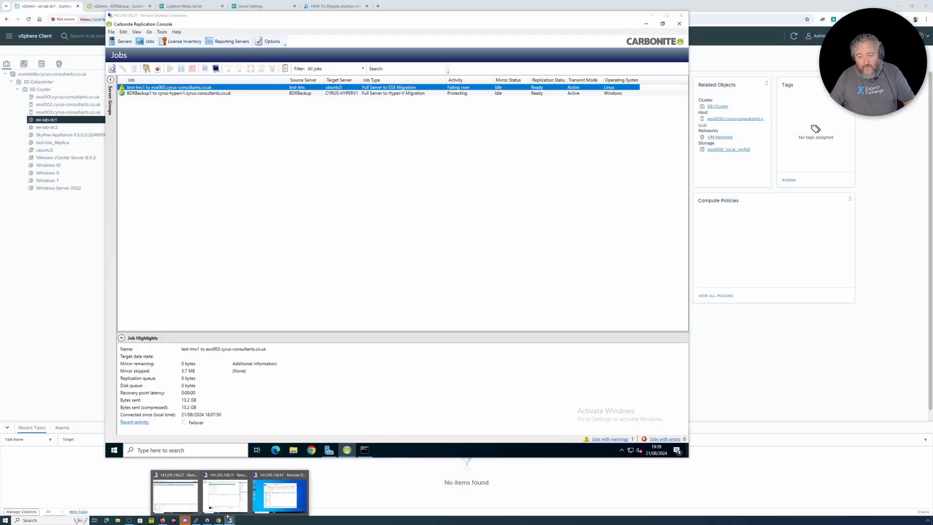
{"action": "left_click", "coordinate": [231, 497]}
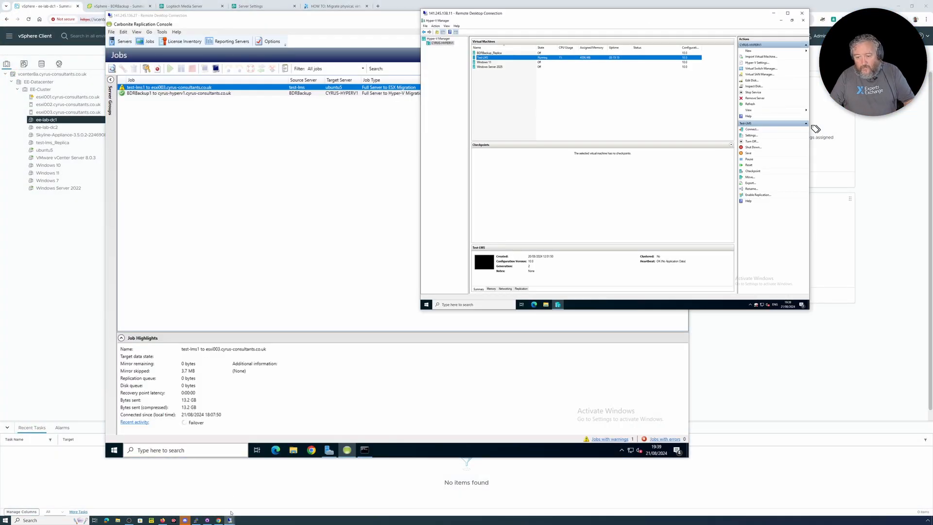
{"action": "mouse_move", "coordinate": [228, 520]}
{"action": "left_click", "coordinate": [221, 500]}
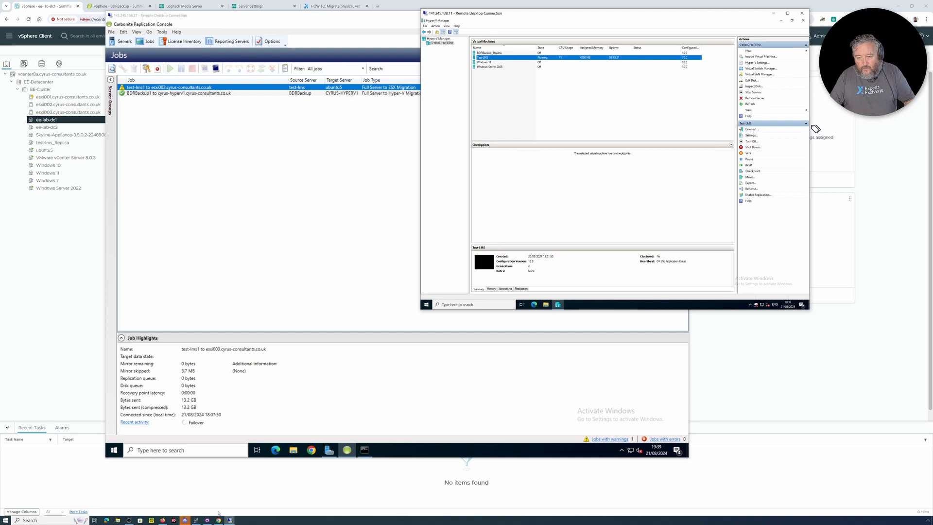
{"action": "left_click", "coordinate": [192, 501]}
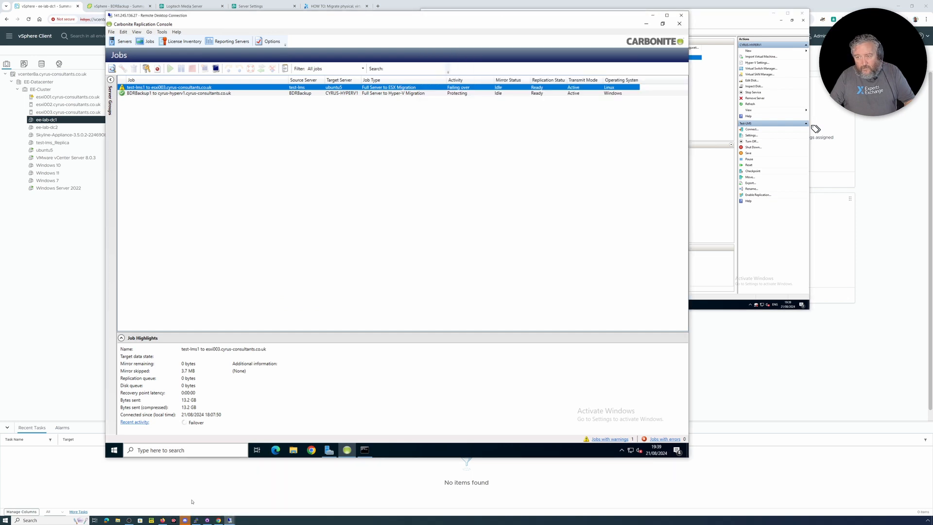
{"action": "left_click", "coordinate": [257, 503]}
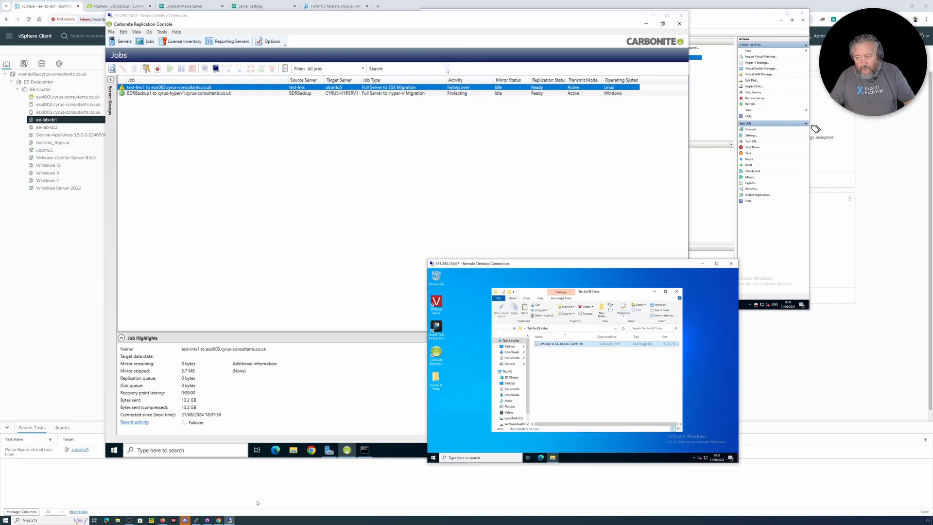
{"action": "left_click", "coordinate": [230, 499]}
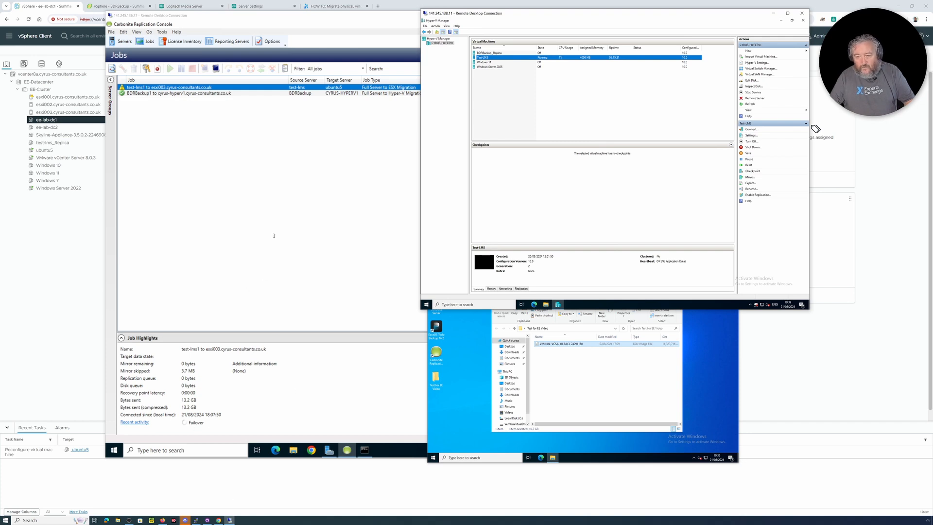
In the Carbonite Replication Console, start a cutover to live data for the BDRBackup1 job, applying data in the target queues first
{"action": "left_click", "coordinate": [287, 174]}
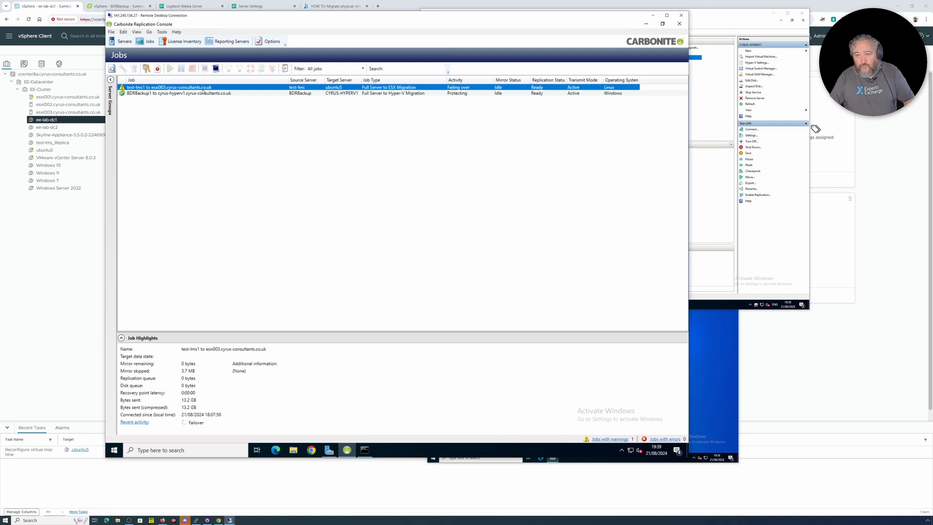
{"action": "left_click", "coordinate": [184, 93]}
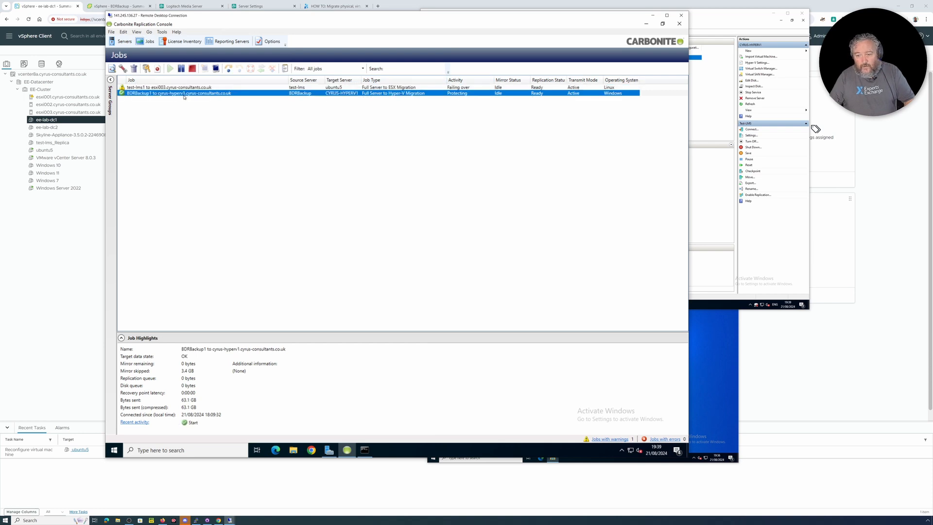
{"action": "right_click", "coordinate": [184, 97]}
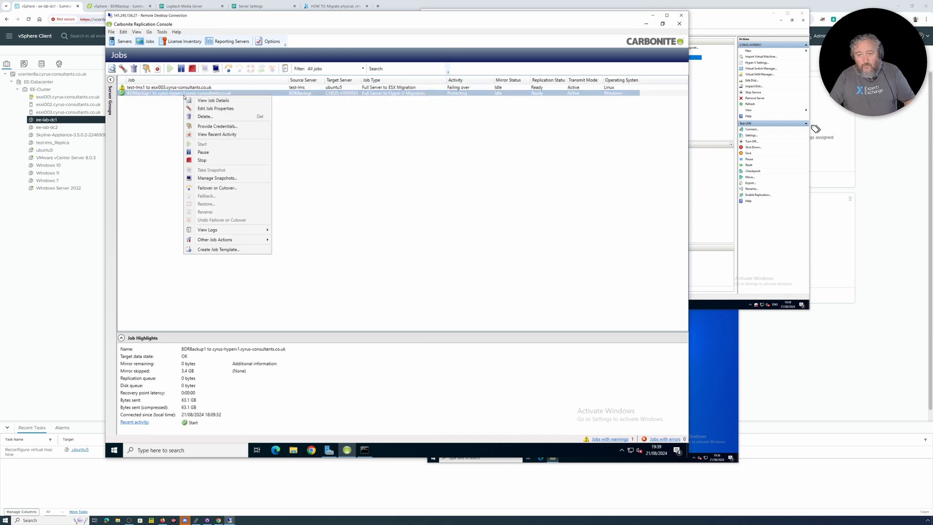
{"action": "left_click", "coordinate": [216, 188]}
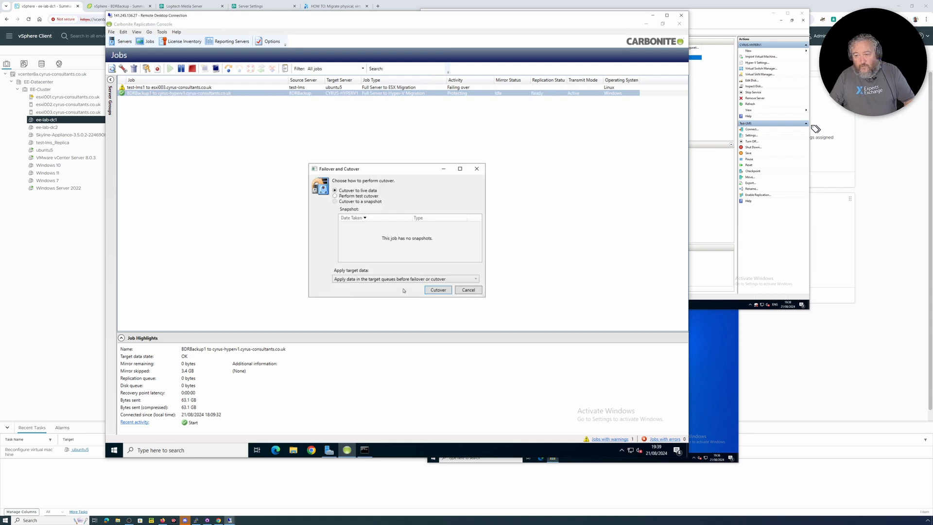
{"action": "left_click", "coordinate": [439, 290]}
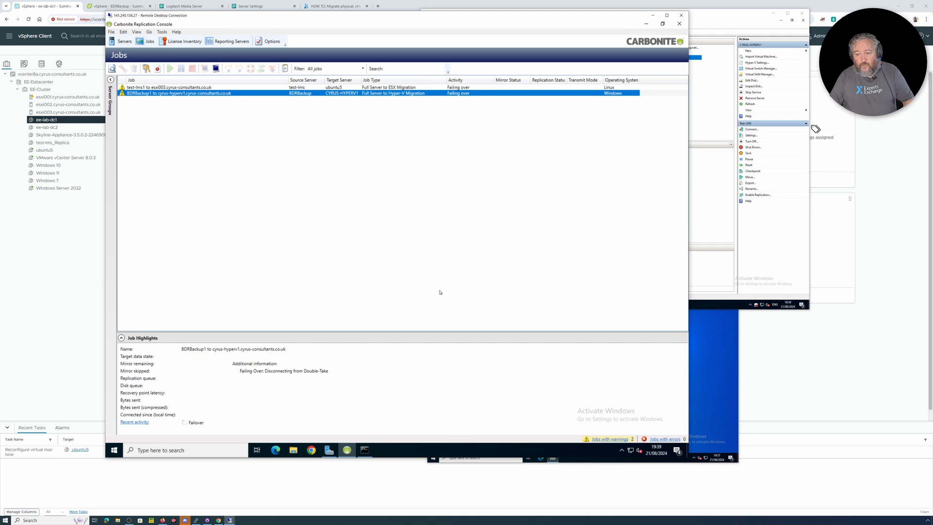
Check the highlights of both Carbonite jobs, and view the refreshed summary of test-lms_Replica in the vSphere Client
{"action": "left_click", "coordinate": [285, 88]}
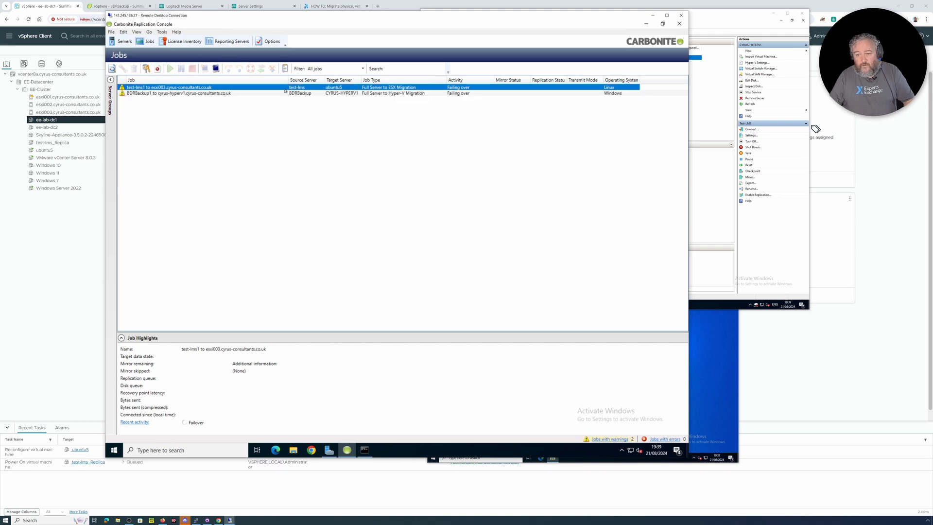
{"action": "left_click", "coordinate": [285, 95]}
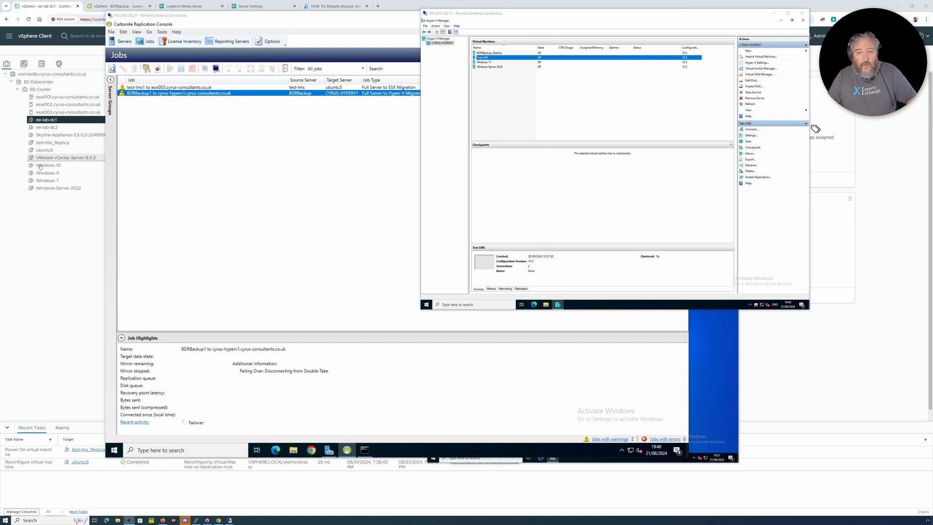
{"action": "left_click", "coordinate": [54, 143]}
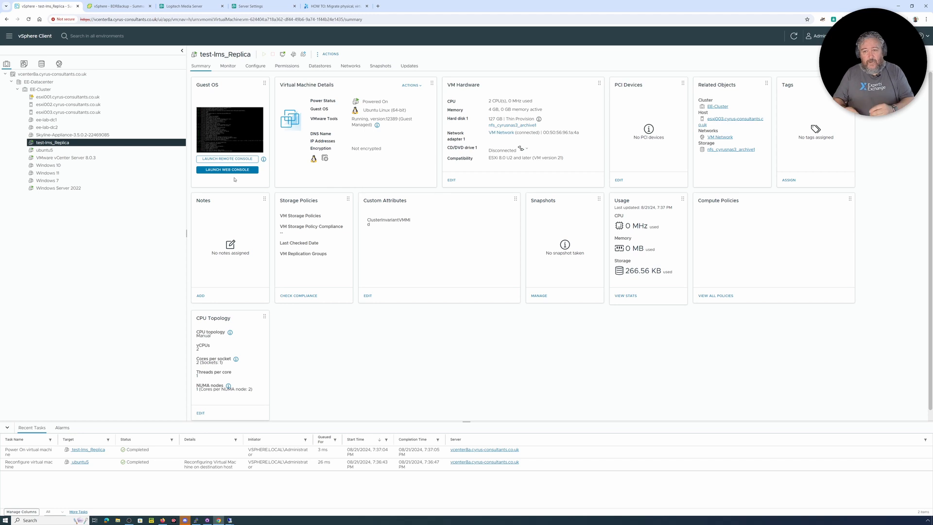
{"action": "left_click", "coordinate": [794, 39]}
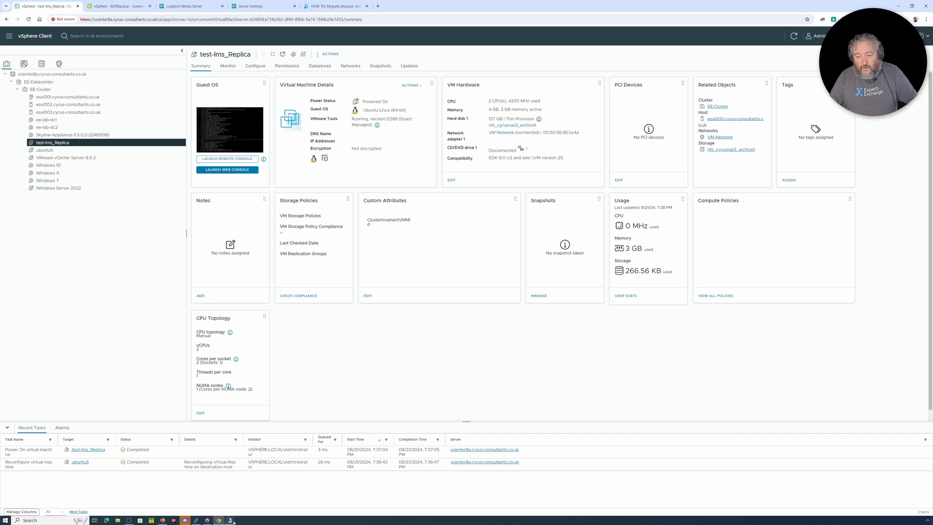
Bring up the BDRBackup remote session, and refresh the BDRBackup virtual machine's summary in the vSphere Client
{"action": "mouse_move", "coordinate": [229, 520]}
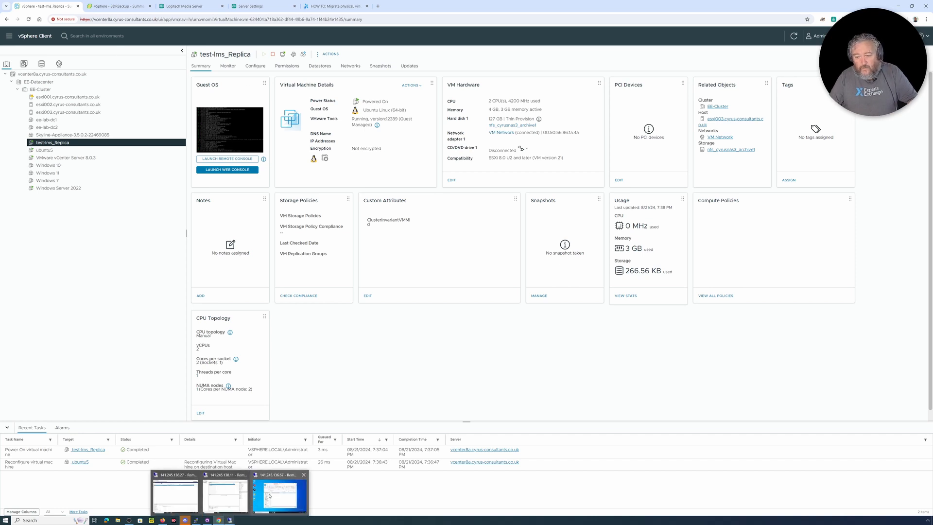
{"action": "mouse_move", "coordinate": [272, 495]}
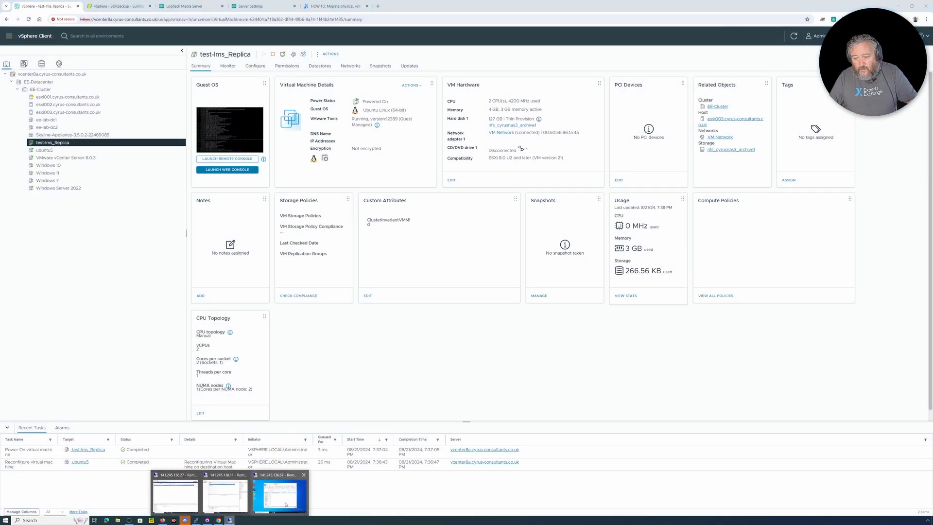
{"action": "left_click", "coordinate": [286, 494]}
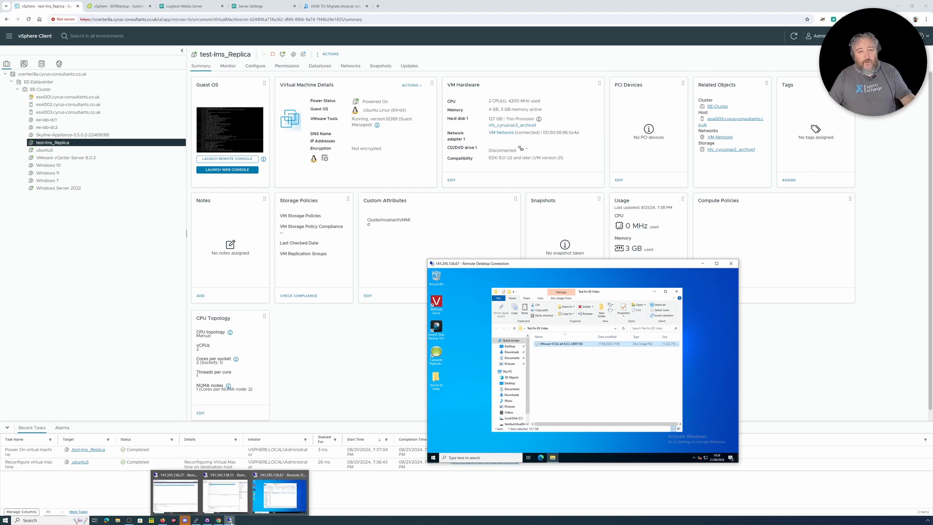
{"action": "left_click", "coordinate": [118, 8]}
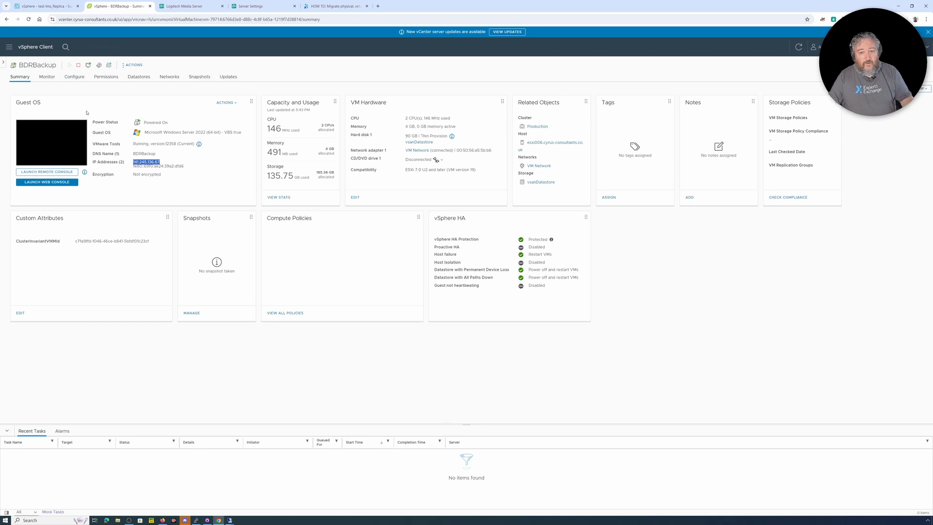
{"action": "left_click", "coordinate": [799, 47]}
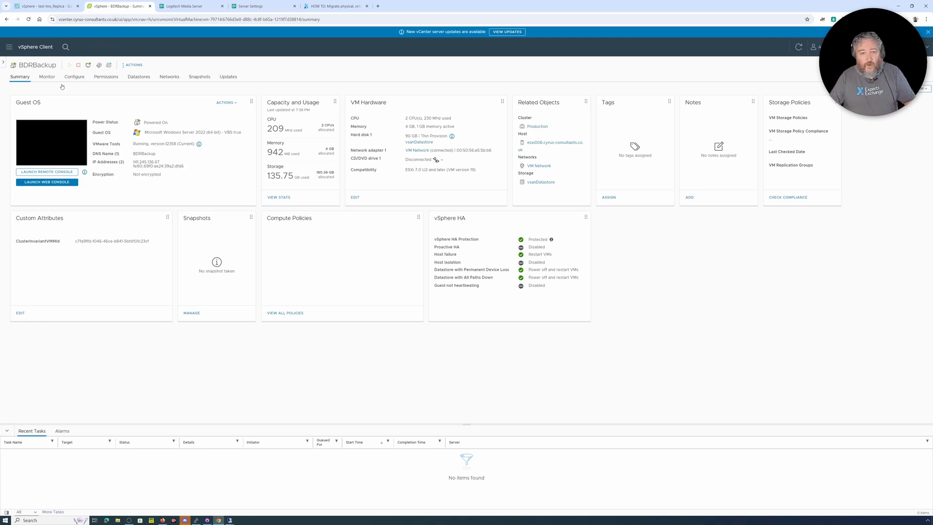
Check the virtual machine states in Hyper-V Manager and the highlights of the test-lms1 job in the Carbonite Replication Console
{"action": "mouse_move", "coordinate": [230, 519]}
{"action": "left_click", "coordinate": [218, 495]}
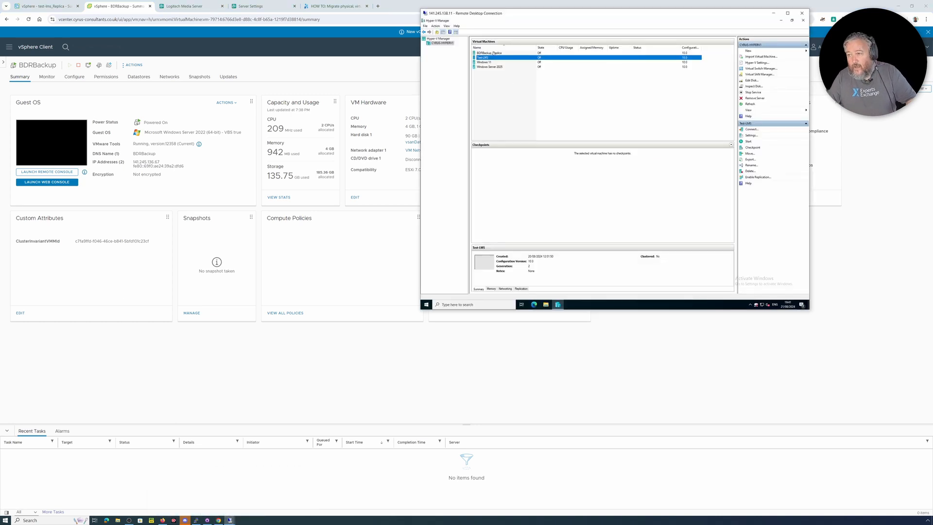
{"action": "left_click", "coordinate": [231, 520]}
{"action": "left_click", "coordinate": [185, 503]}
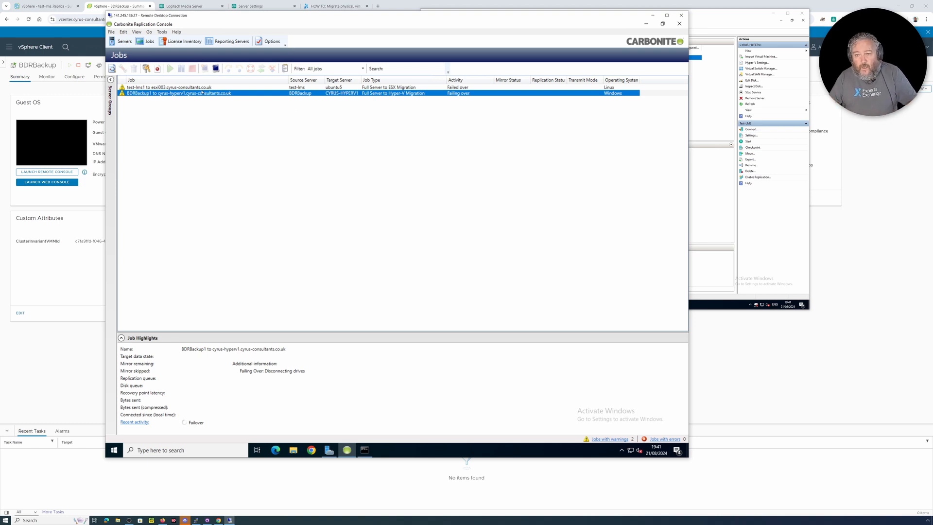
{"action": "left_click", "coordinate": [203, 88]}
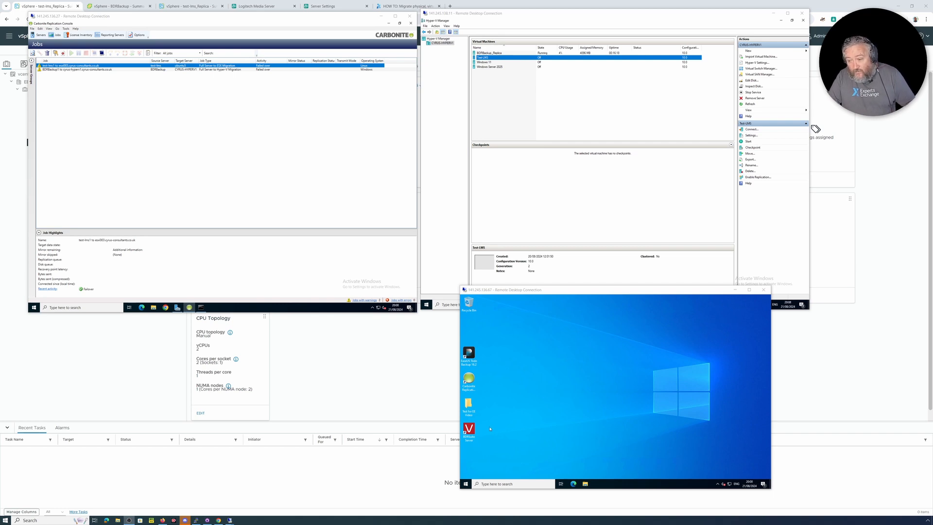
Open the Test for EE Video folder in the BDRBackup remote session, and view the source BDRBackup virtual machine's summary in the vSphere Client
{"action": "left_click", "coordinate": [469, 408]}
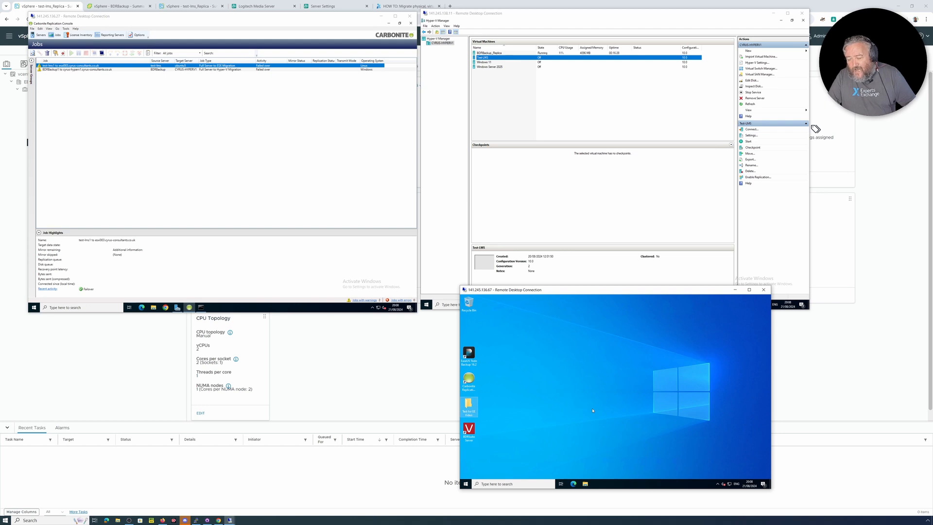
{"action": "double_click", "coordinate": [469, 405]}
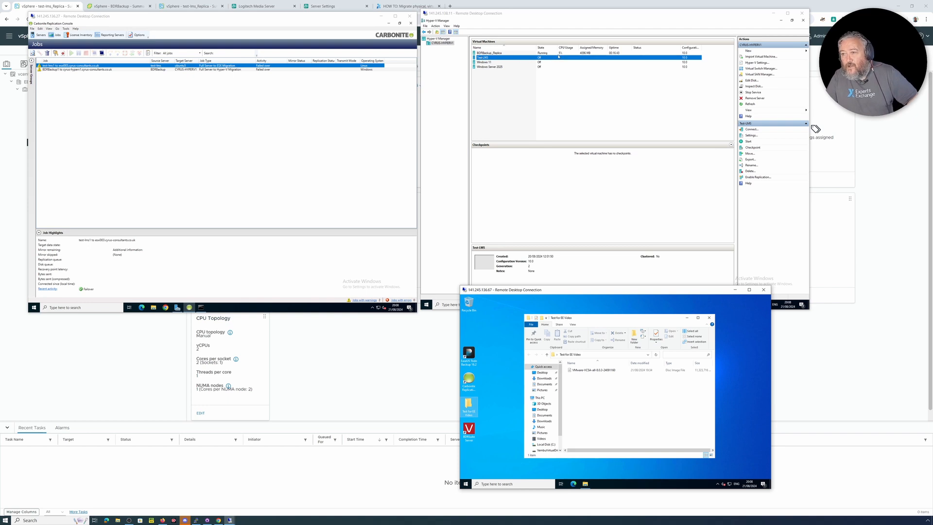
{"action": "left_click", "coordinate": [123, 9]}
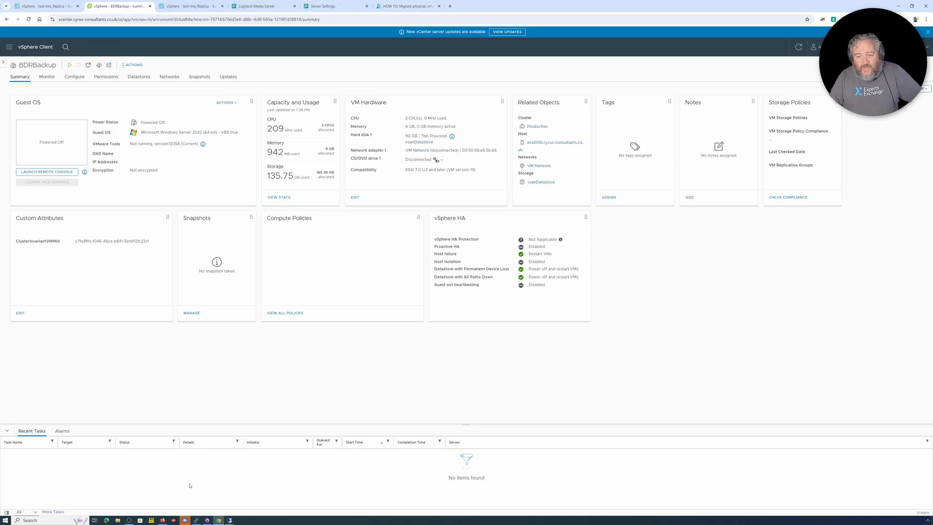
Bring up the Hyper-V Manager session and the Carbonite job list to compare the virtual machine and job states
{"action": "mouse_move", "coordinate": [229, 520]}
{"action": "mouse_move", "coordinate": [276, 491]}
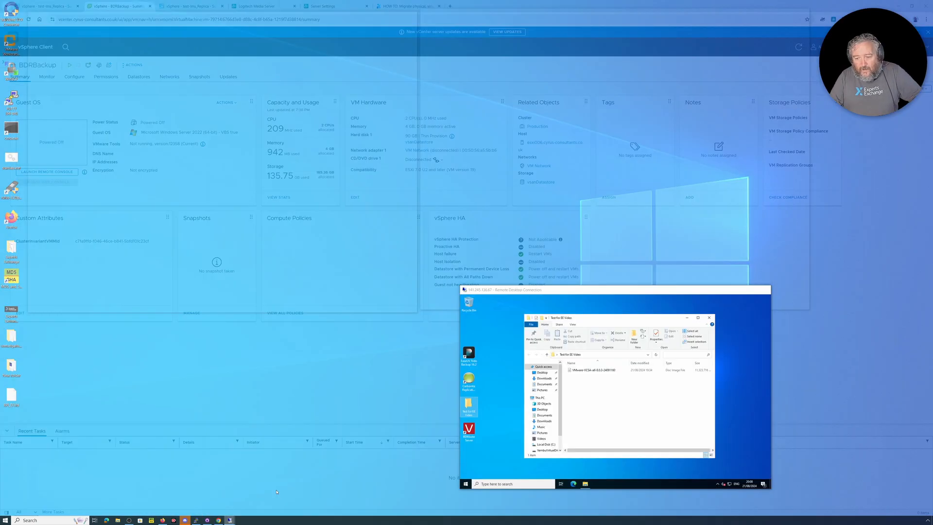
{"action": "left_click", "coordinate": [230, 500]}
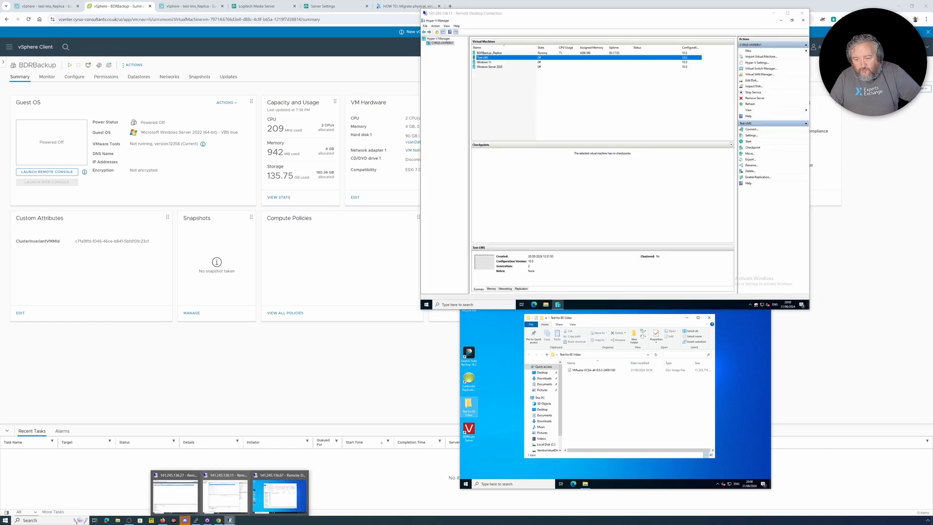
{"action": "left_click", "coordinate": [181, 489]}
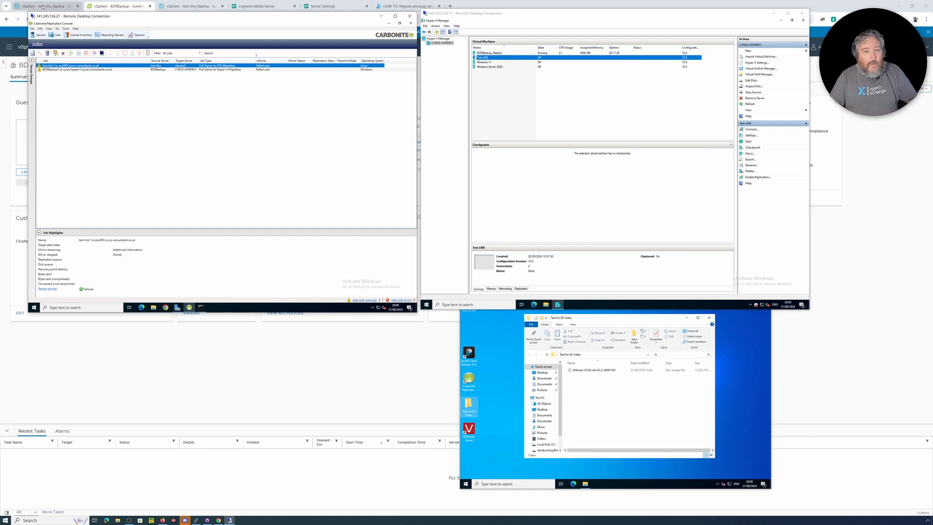
View the test-lms_Replica summary in the vSphere Client, and play and pause "Back In Black" in Logitech Media Server
{"action": "left_click", "coordinate": [43, 7]}
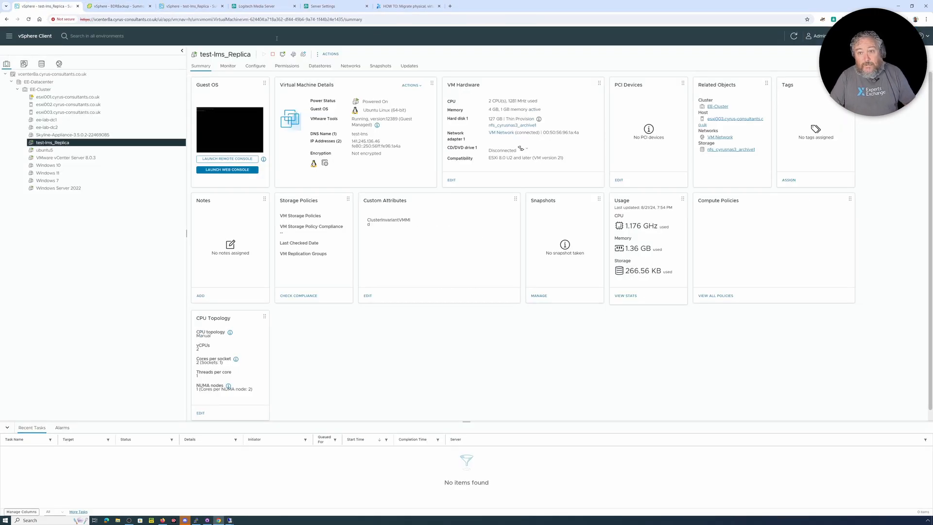
{"action": "left_click", "coordinate": [267, 7]}
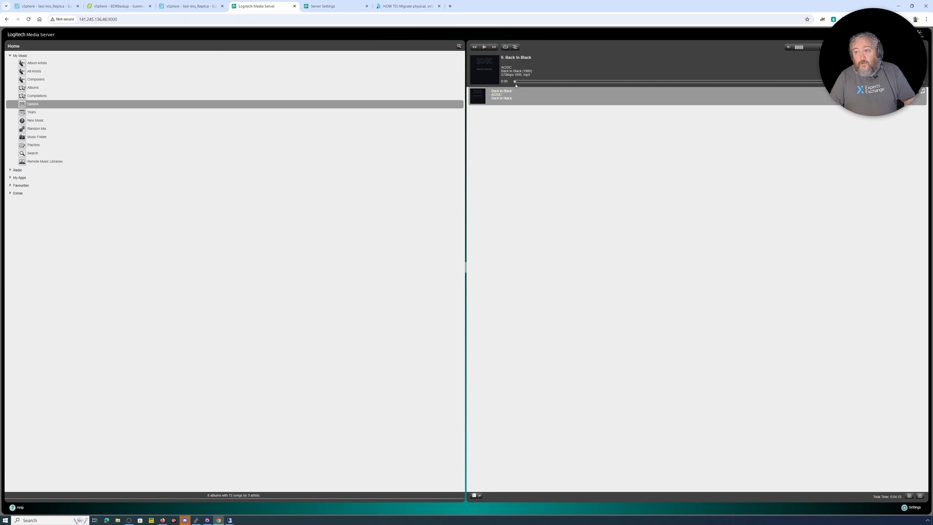
{"action": "left_click", "coordinate": [484, 47]}
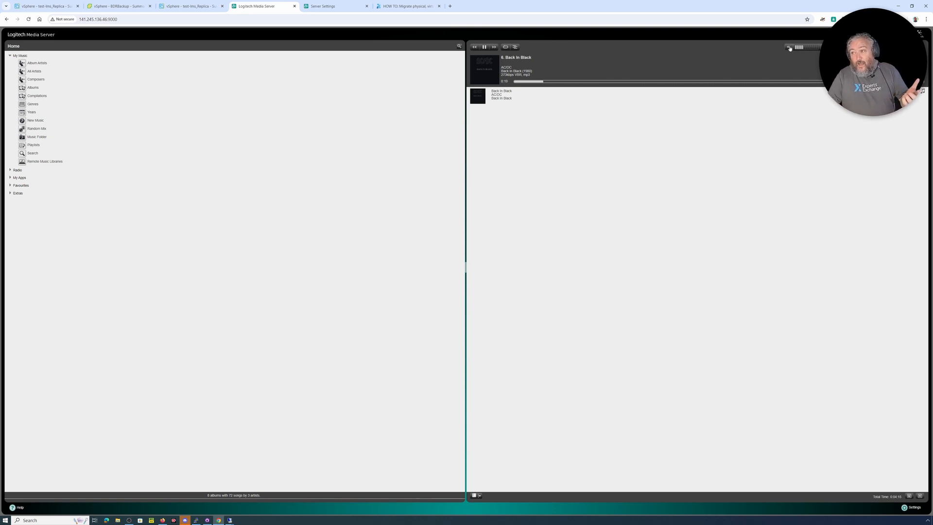
{"action": "left_click", "coordinate": [485, 47]}
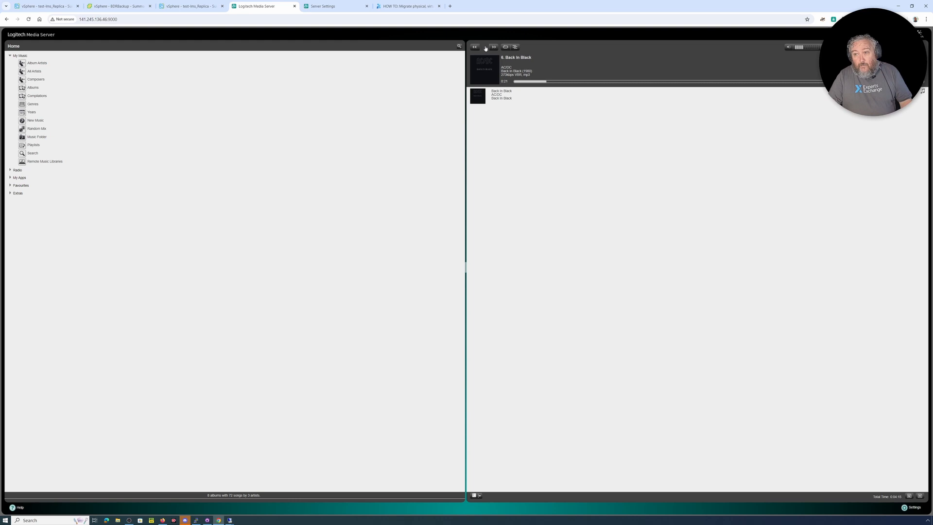
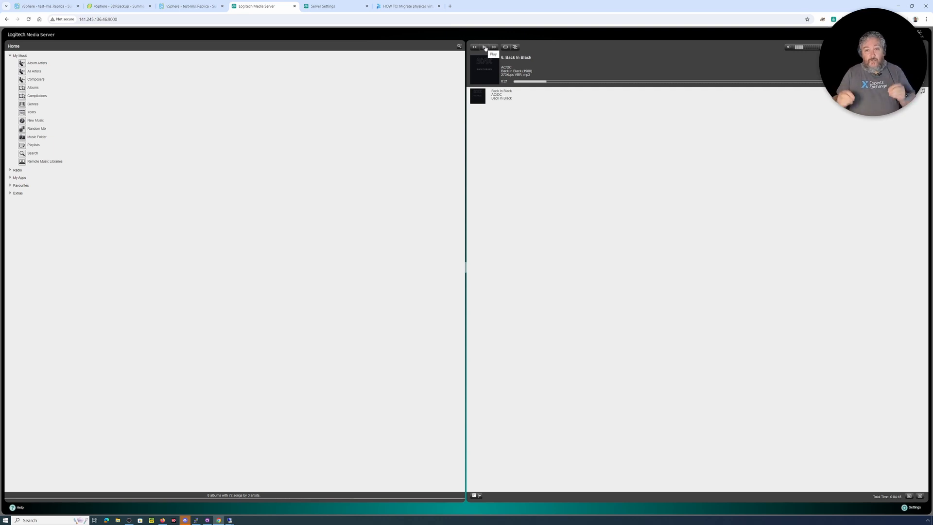
{"action": "left_click", "coordinate": [485, 47]}
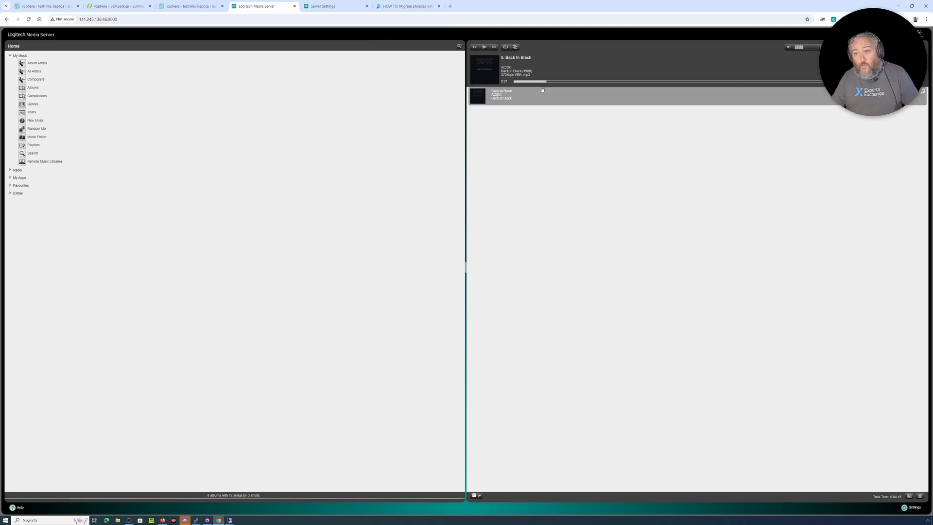